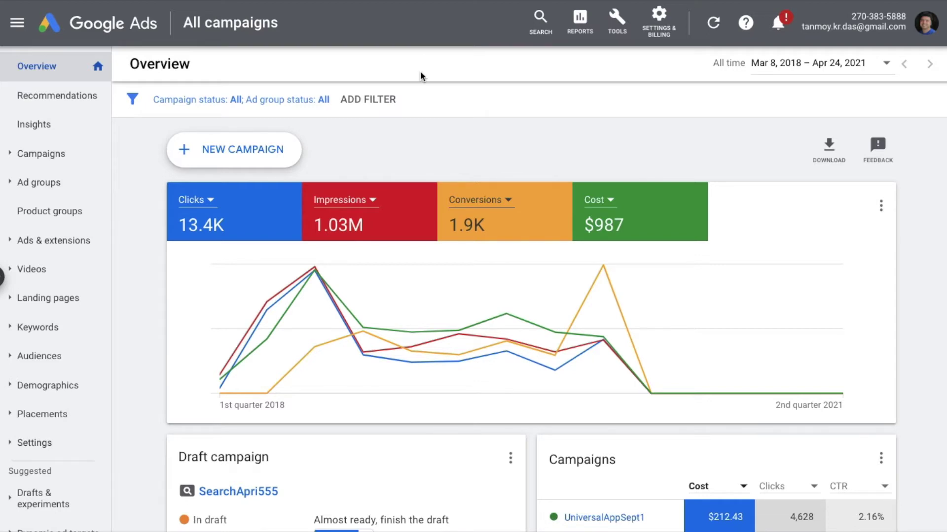
Open the Audience manager and start a new remarketing audience of website visitors.
left_click(619, 23)
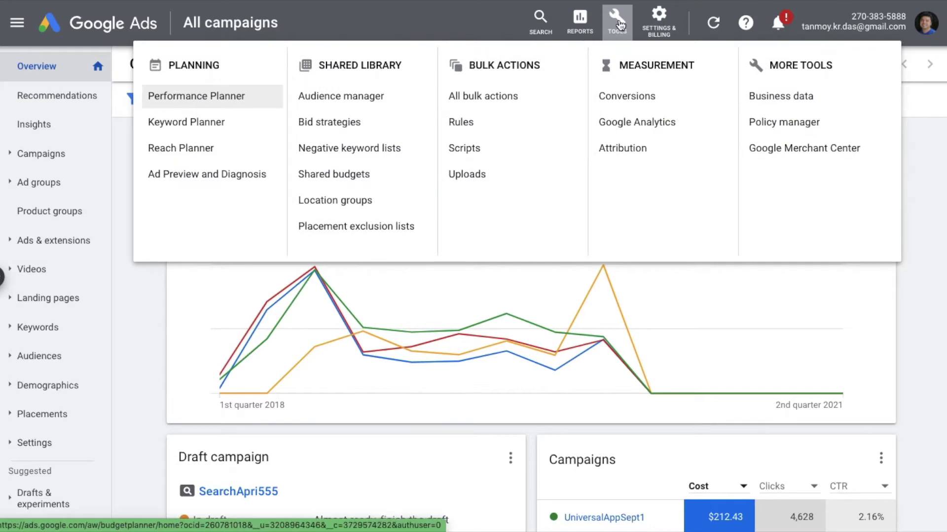
left_click(360, 97)
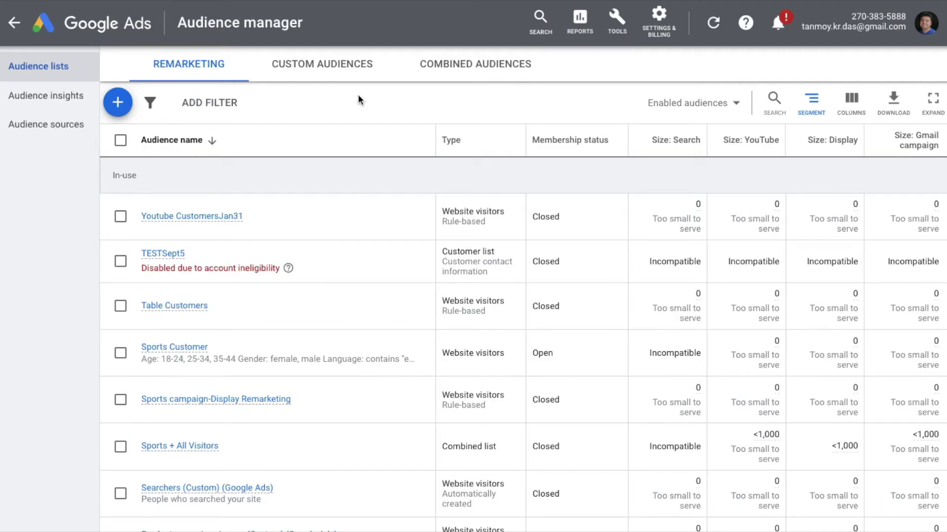
left_click(119, 105)
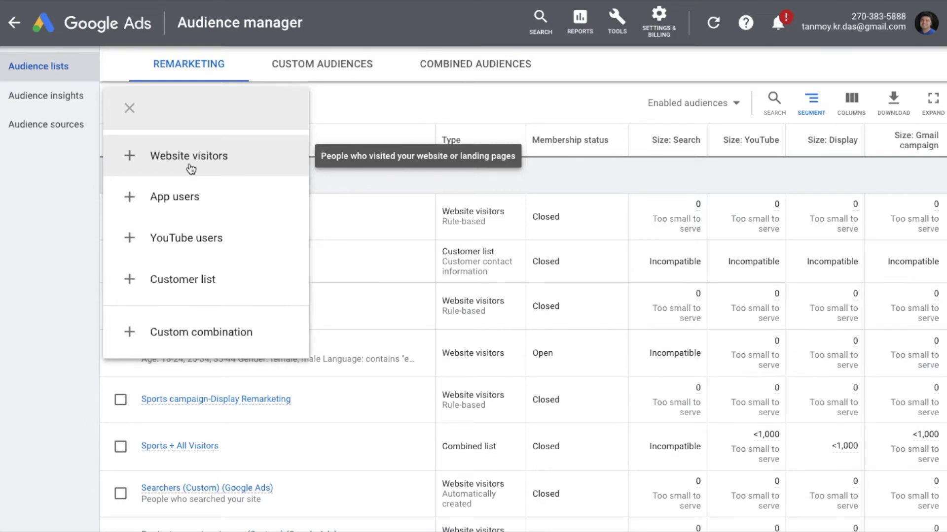
left_click(220, 161)
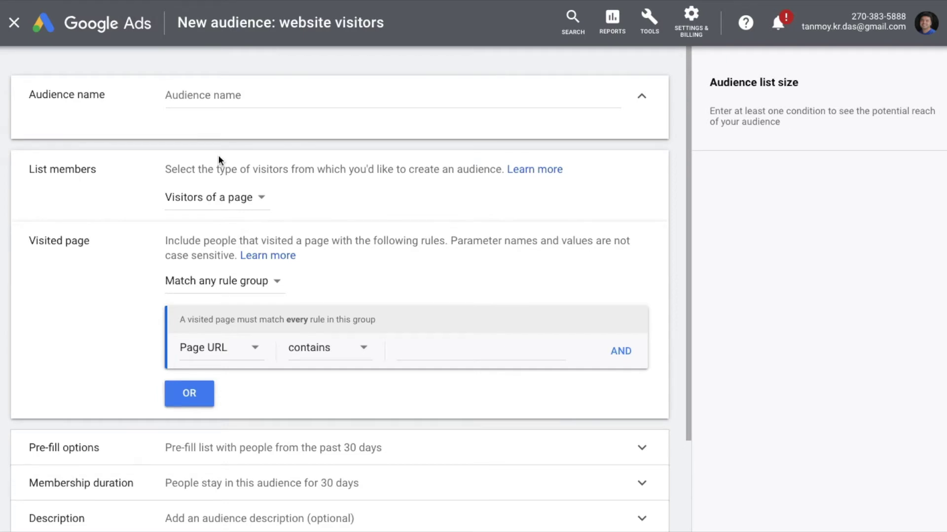
Name the new website visitors audience LaptopCustomers.
left_click(217, 98)
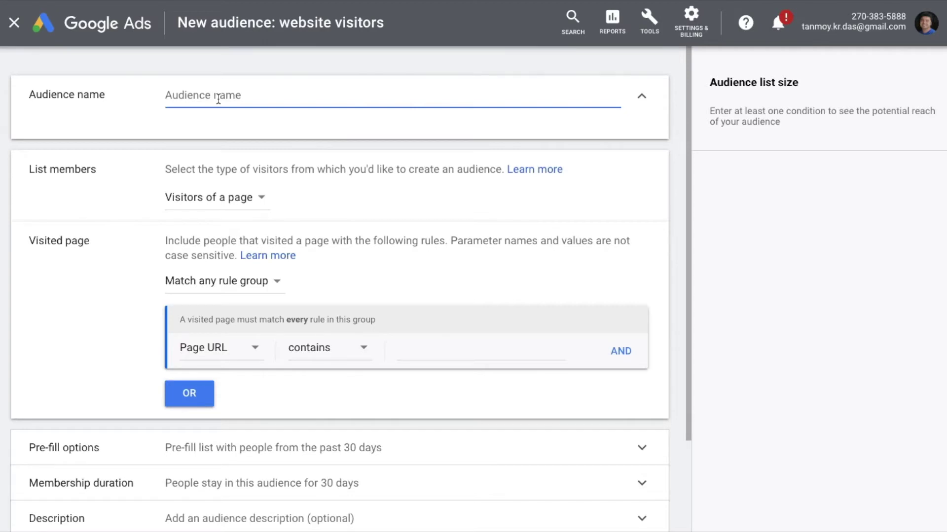
type("Laptop")
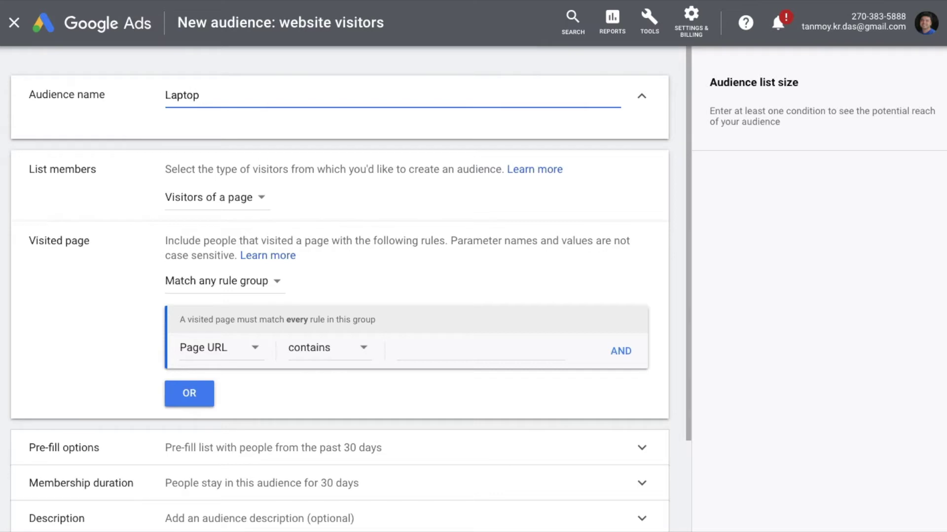
type("Customers")
Choose "Visitors of a page" as the type of list members for the audience.
double_click(71, 166)
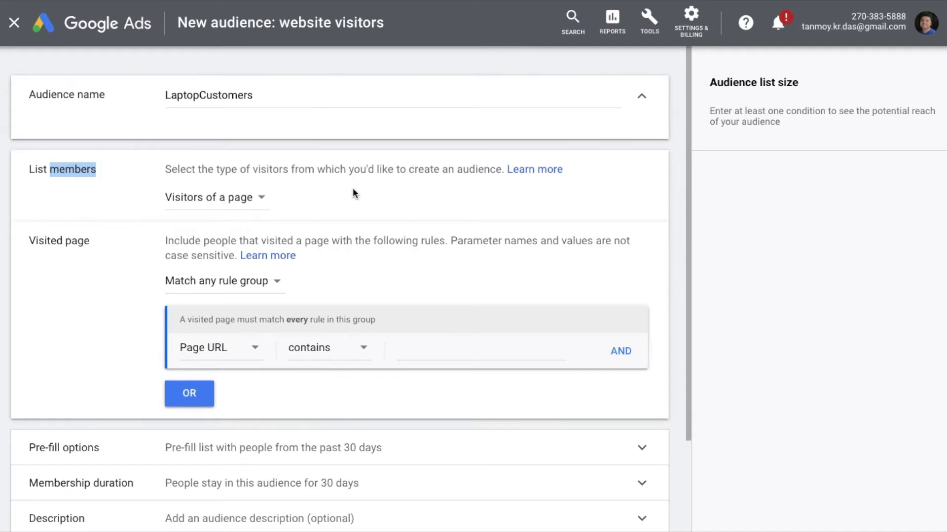
left_click(251, 204)
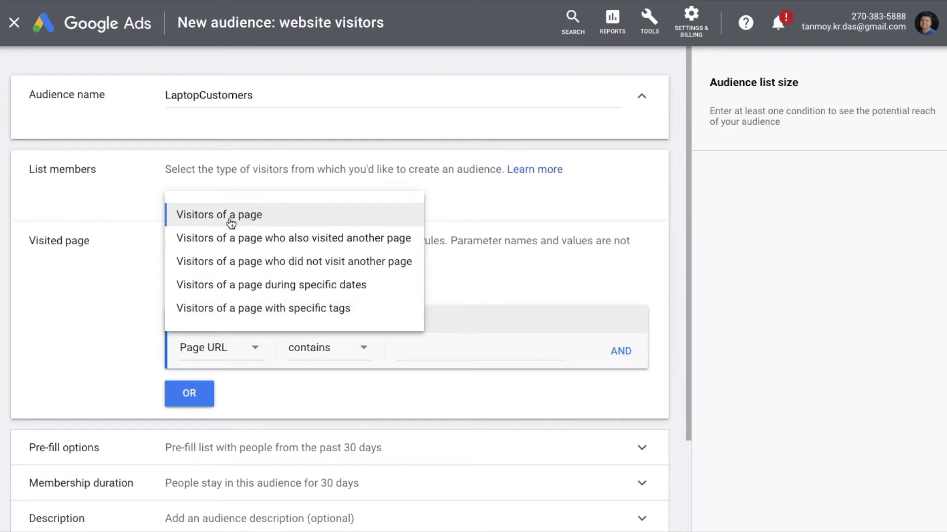
left_click(257, 217)
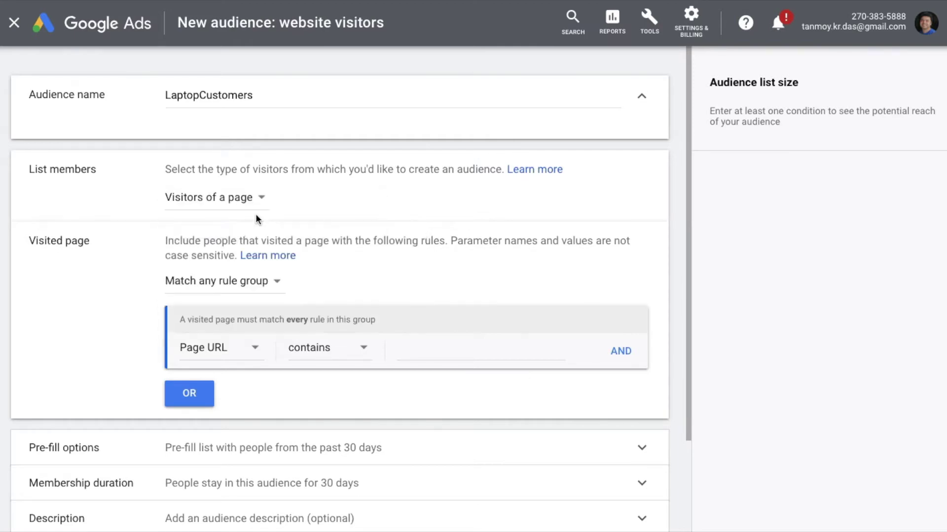
Fill in the visited page rule so that the Page URL contains the website's domain followed by /laptop.
double_click(72, 247)
left_click(78, 301)
left_click(434, 347)
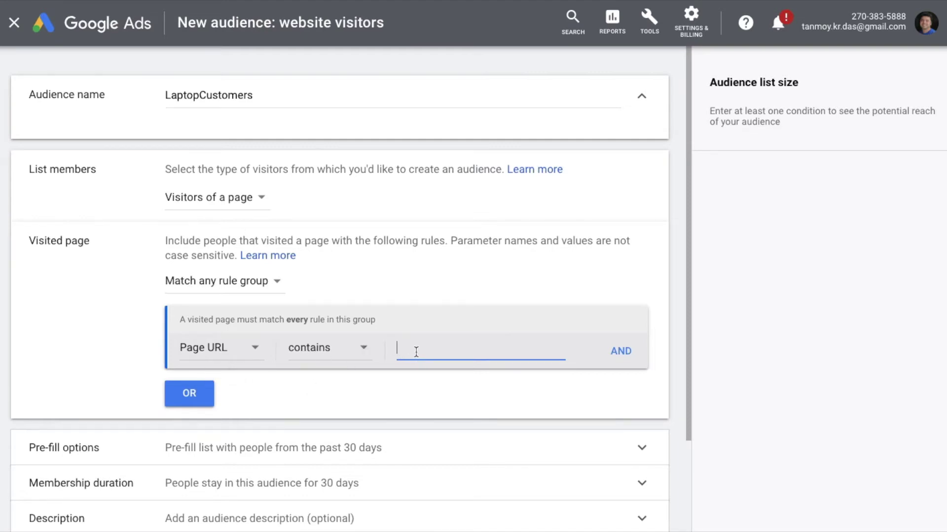
type("www.tanm")
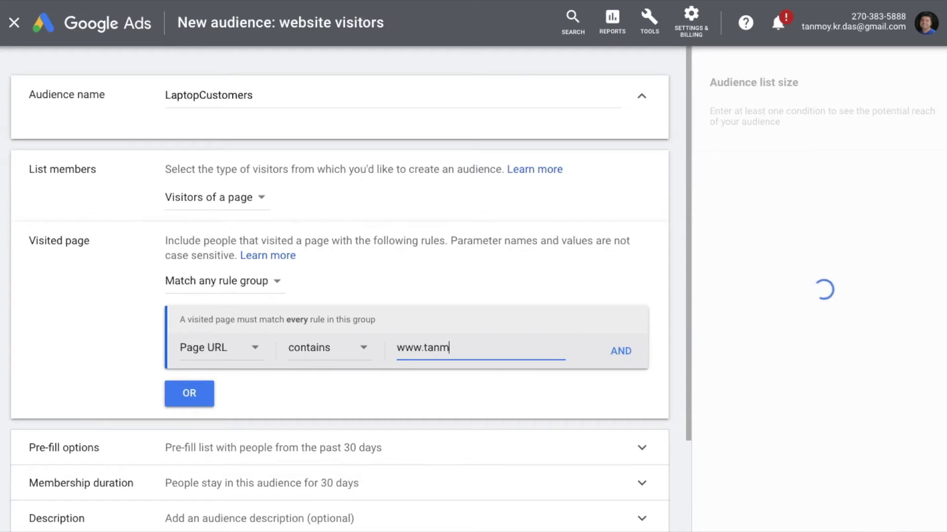
type("oy.in/laptop")
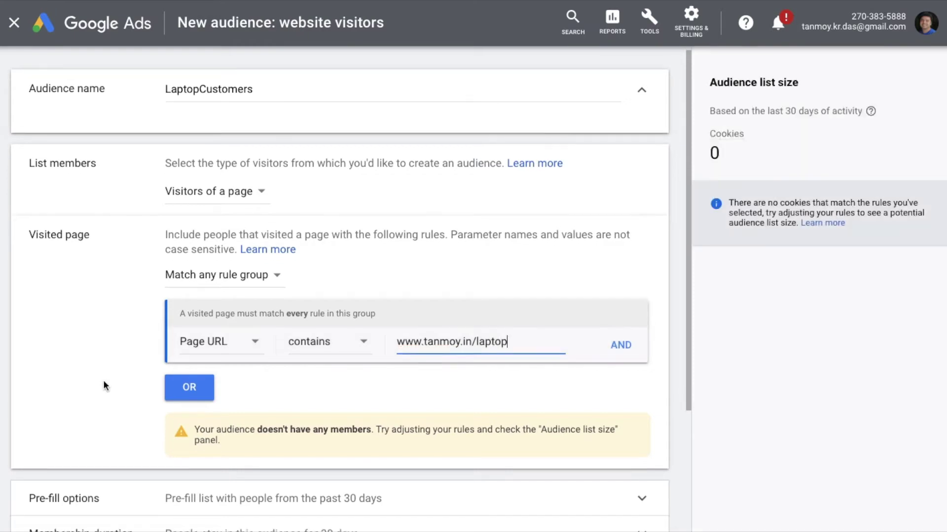
Create the audience with a membership duration of 30 days.
scroll(103, 382, "down", 4)
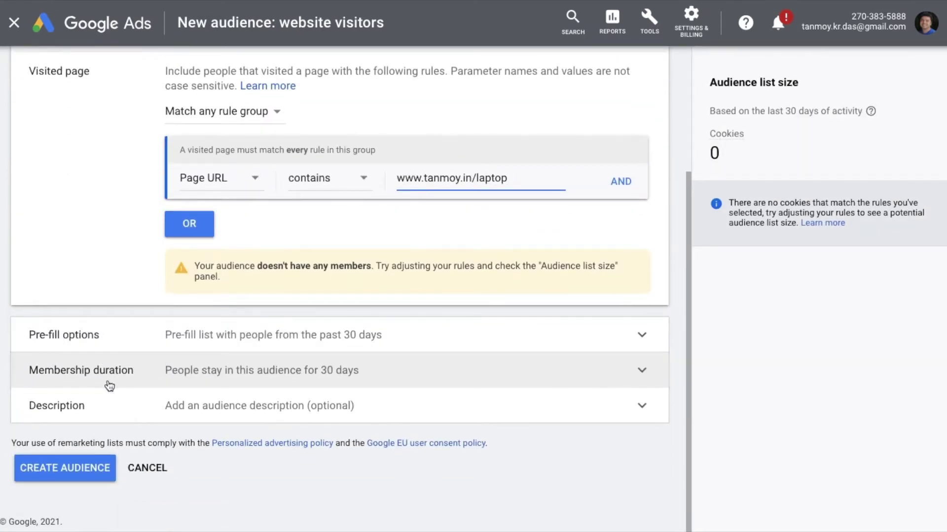
left_click(126, 374)
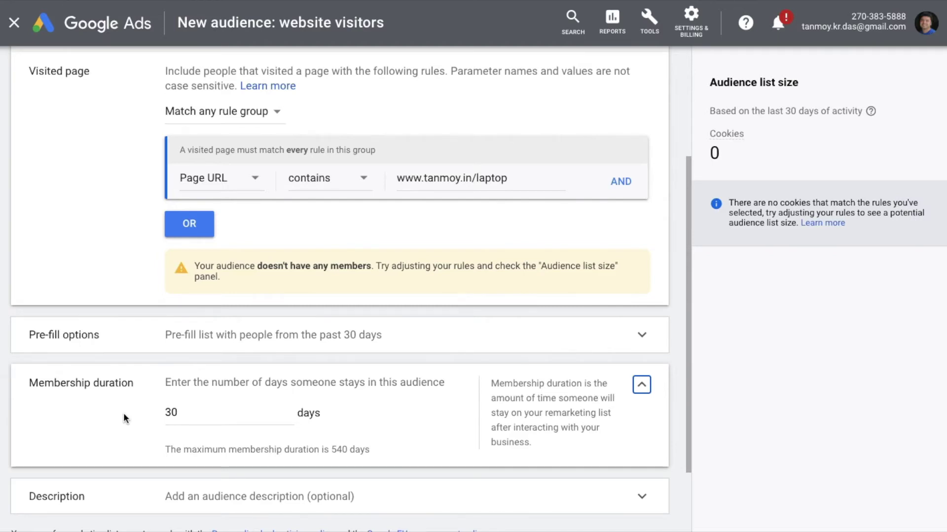
left_click(190, 413)
scroll(126, 421, "down", 2)
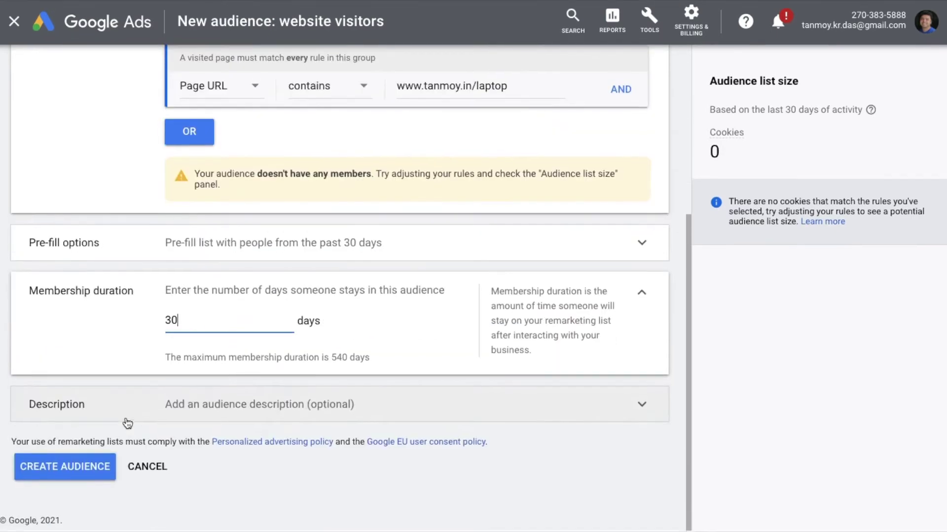
left_click(68, 475)
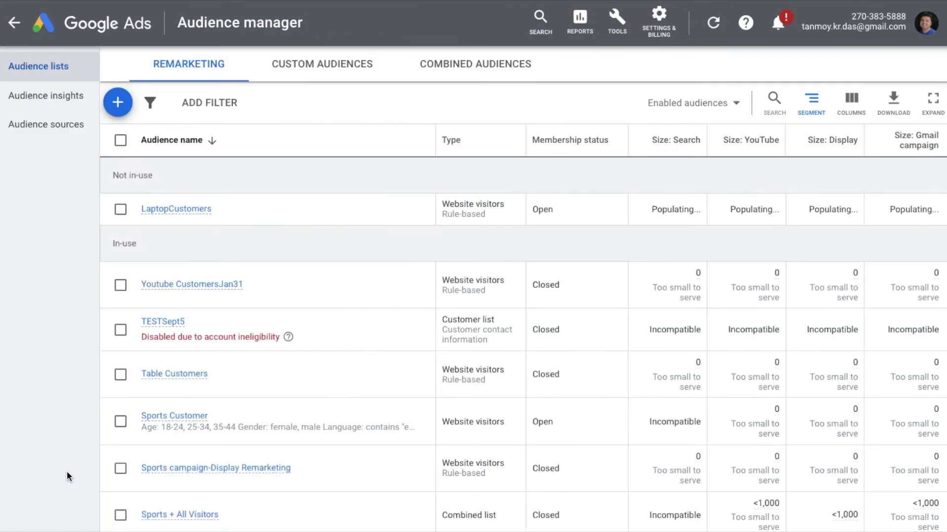
View the details page of the LaptopCustomers audience.
mouse_move(195, 210)
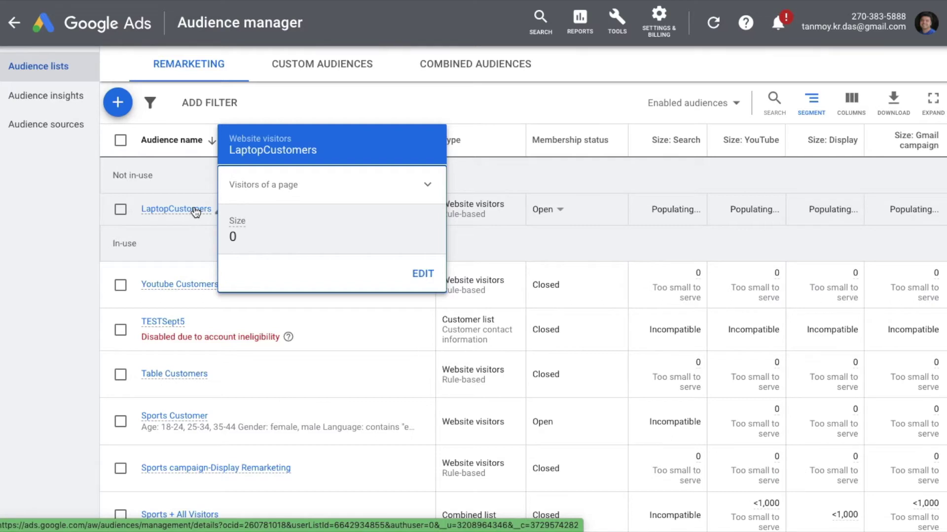
left_click(195, 210)
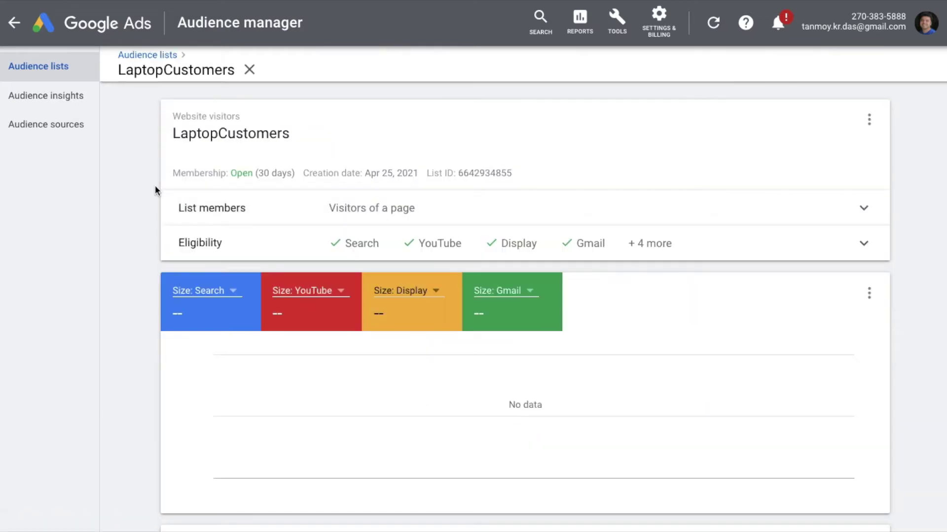
Open the Google Ads tag's details from the audience sources and show the instructions for installing the tag yourself.
left_click(74, 136)
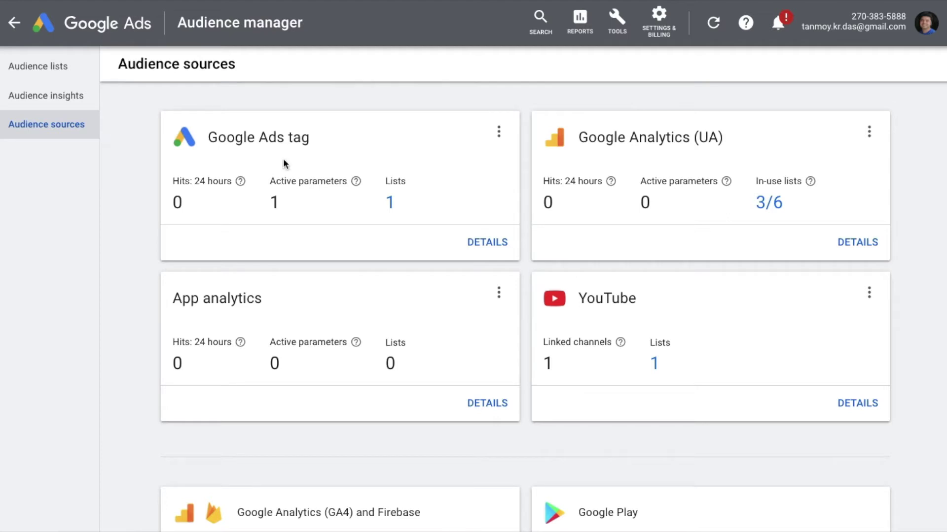
left_click(495, 242)
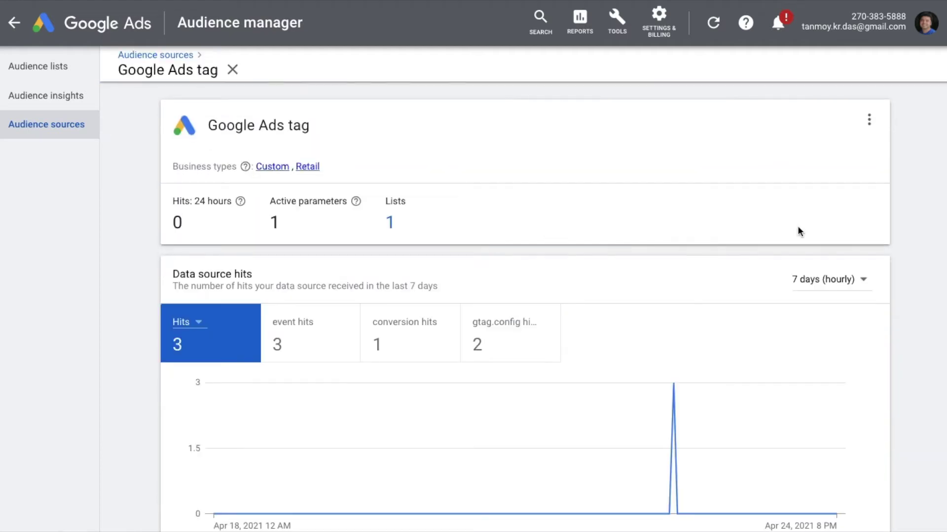
scroll(923, 303, "down", 5)
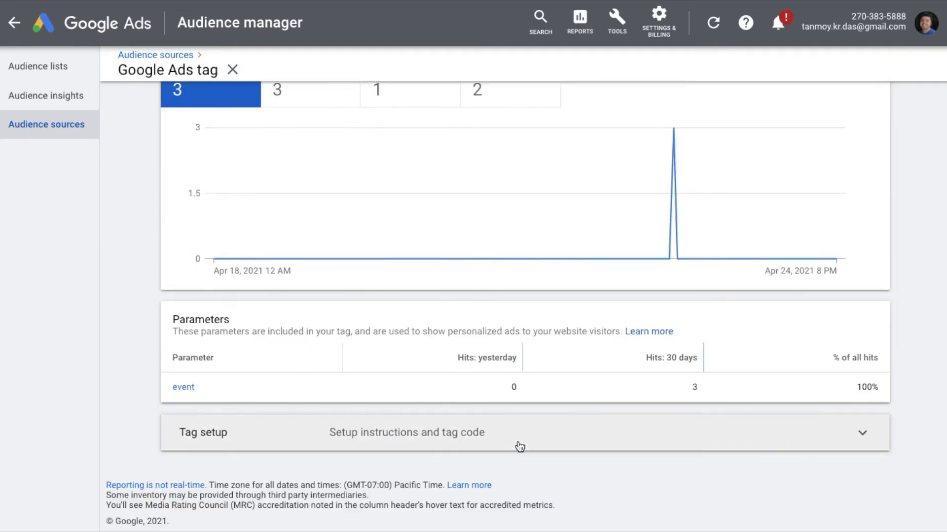
left_click(399, 444)
scroll(304, 468, "down", 3)
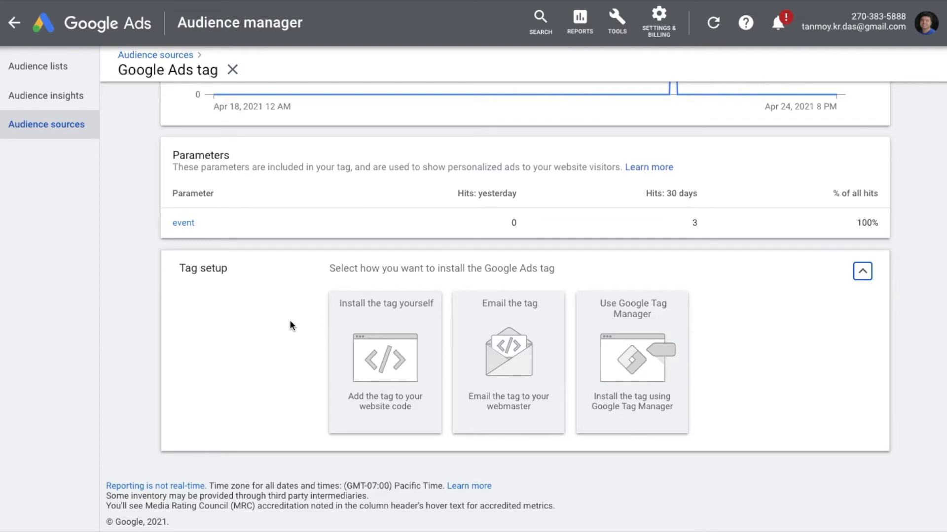
left_click(392, 332)
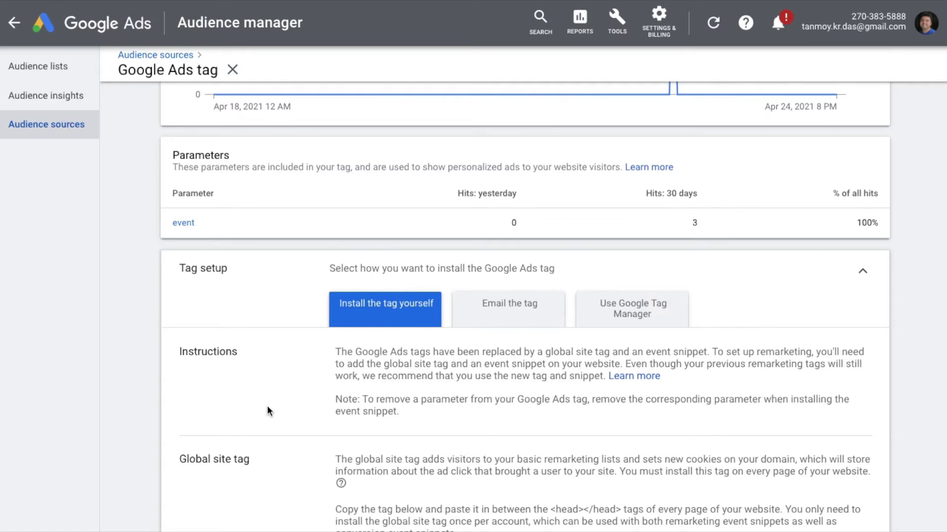
Examine the tag installation code, highlighting the whole global site tag and looking over the event snippet below it.
scroll(267, 410, "down", 5)
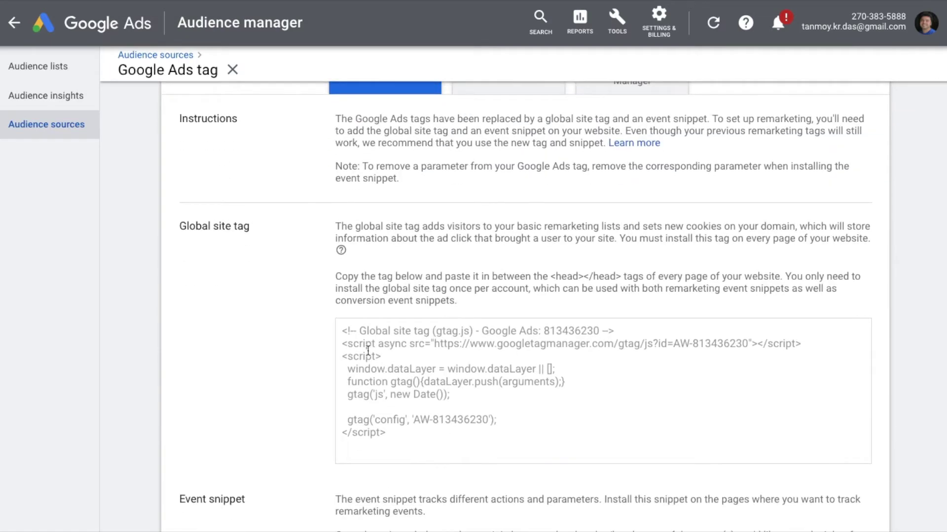
triple_click(368, 351)
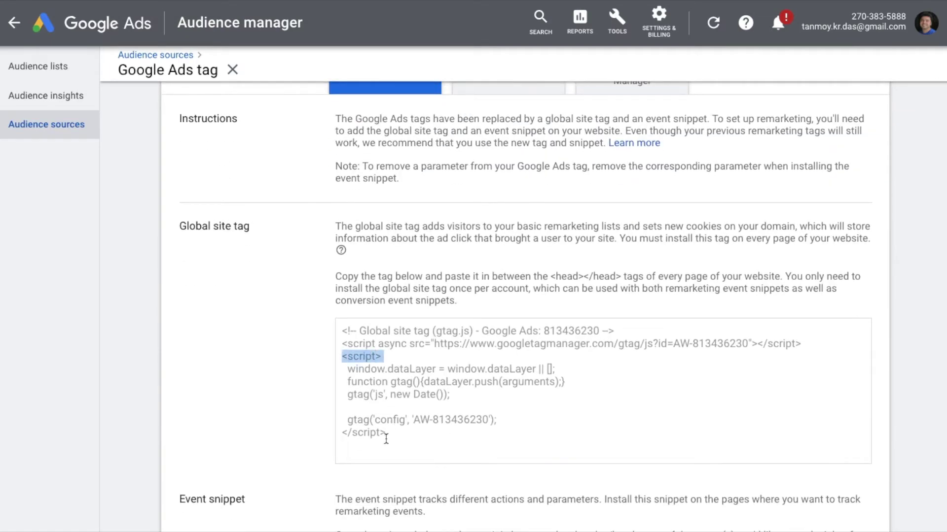
left_click_drag(392, 434, 339, 331)
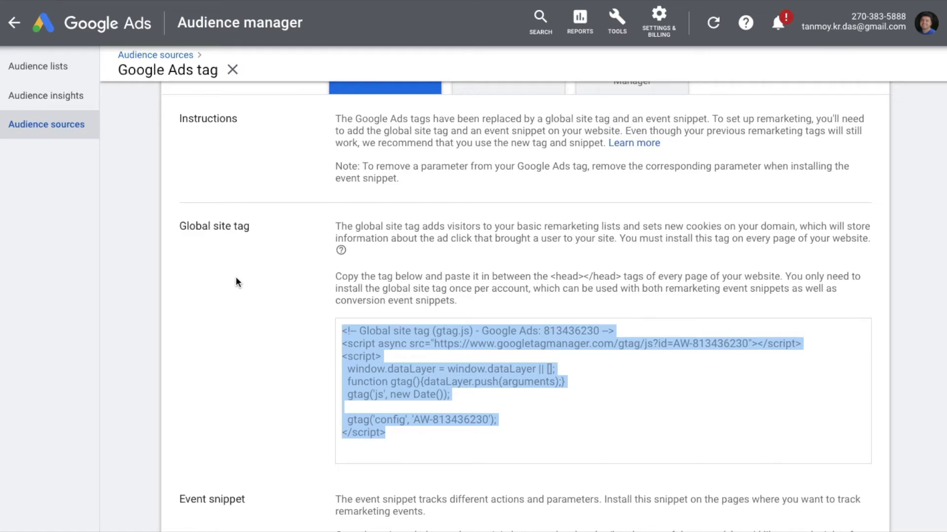
scroll(236, 279, "down", 5)
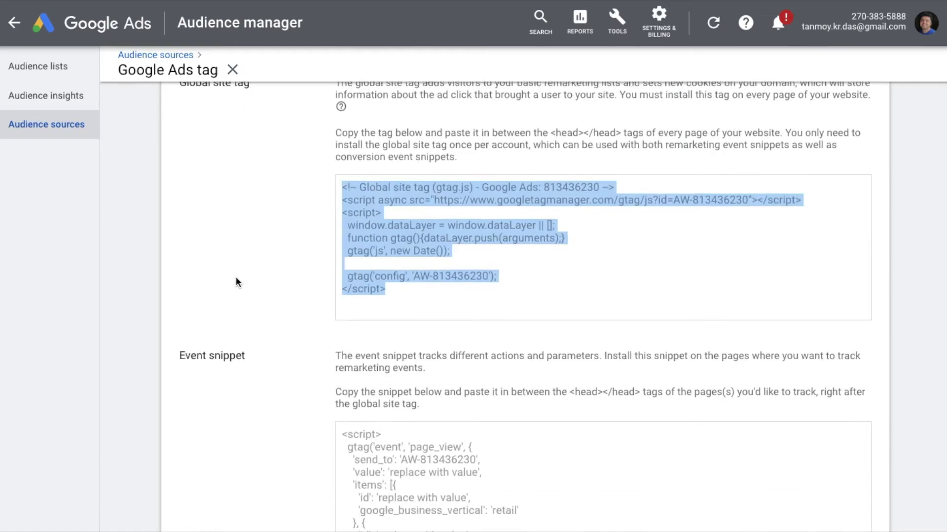
left_click(410, 377)
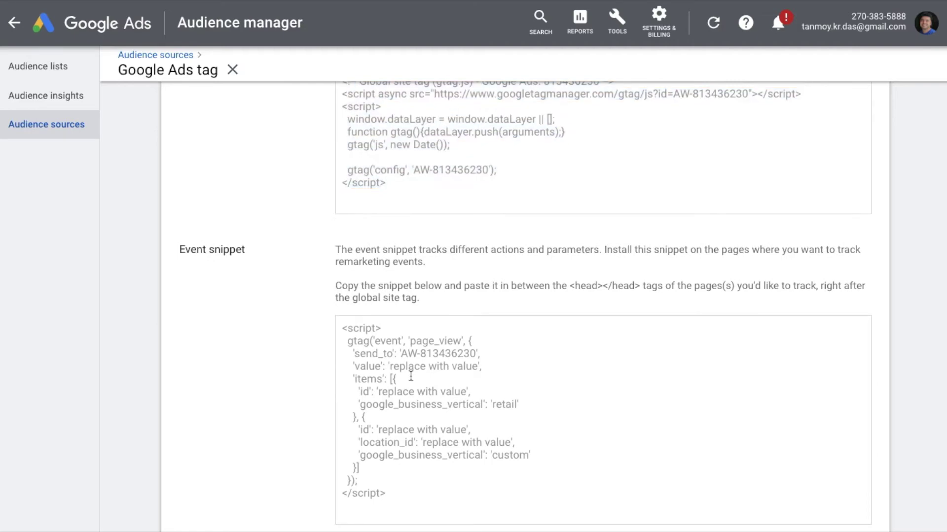
scroll(410, 377, "up", 12)
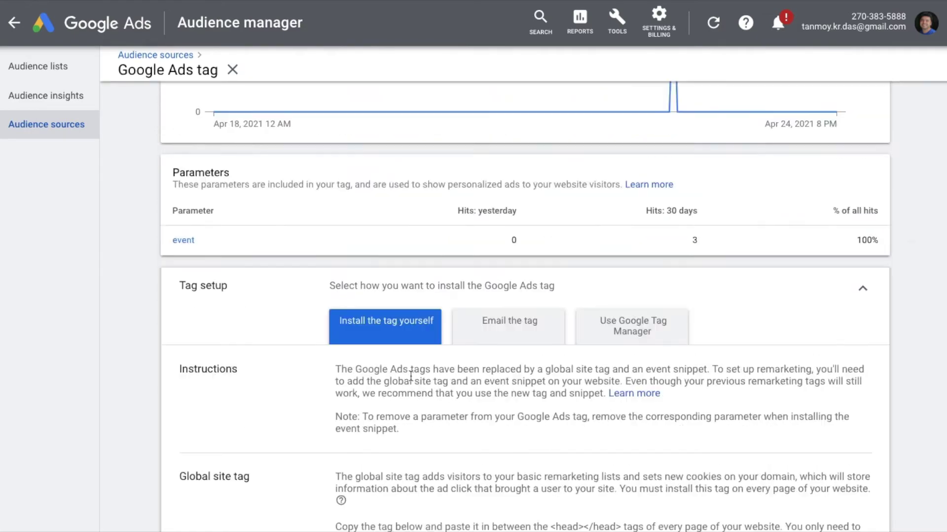
scroll(139, 150, "up", 6)
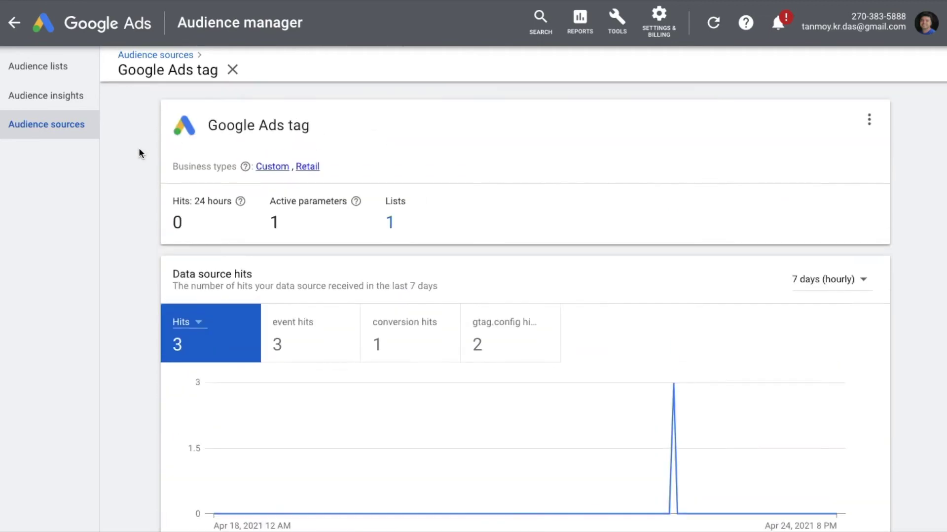
Return from the Google Ads tag details to the audience lists and start a new audience of app users.
left_click(233, 72)
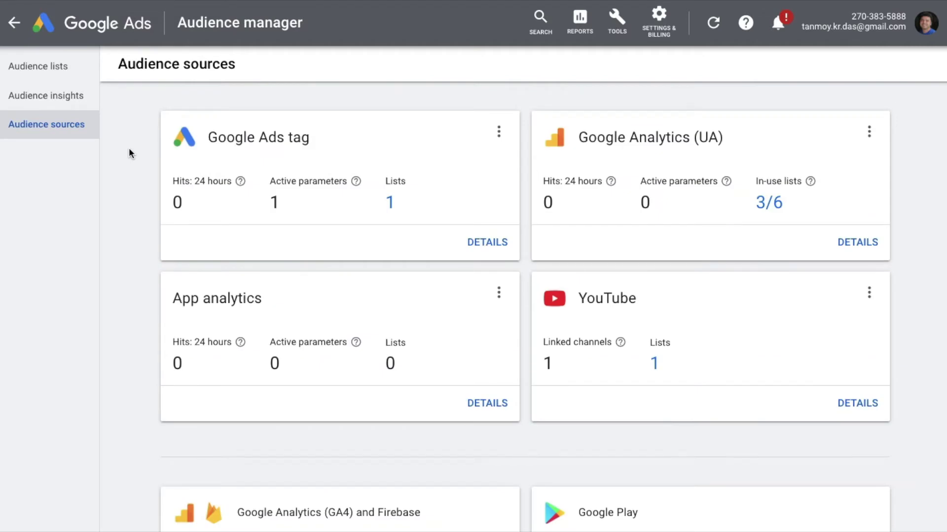
left_click(224, 21)
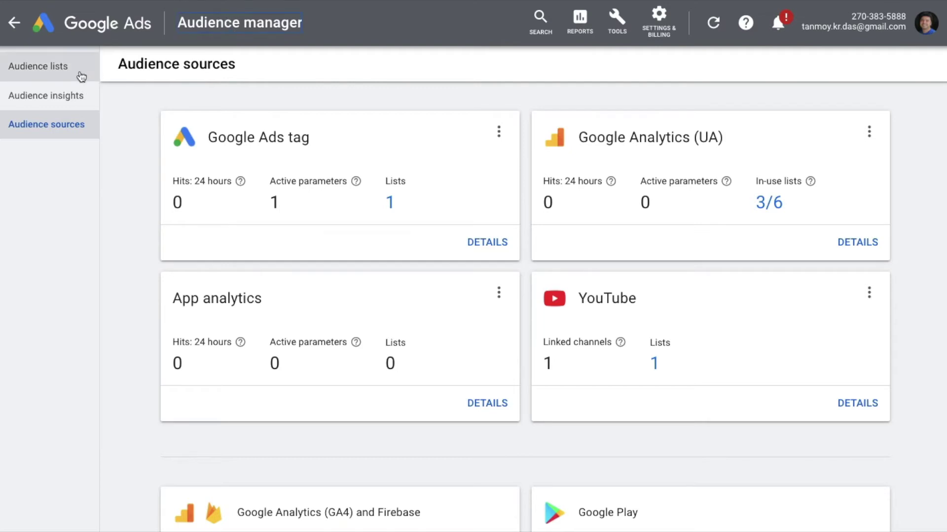
left_click(60, 70)
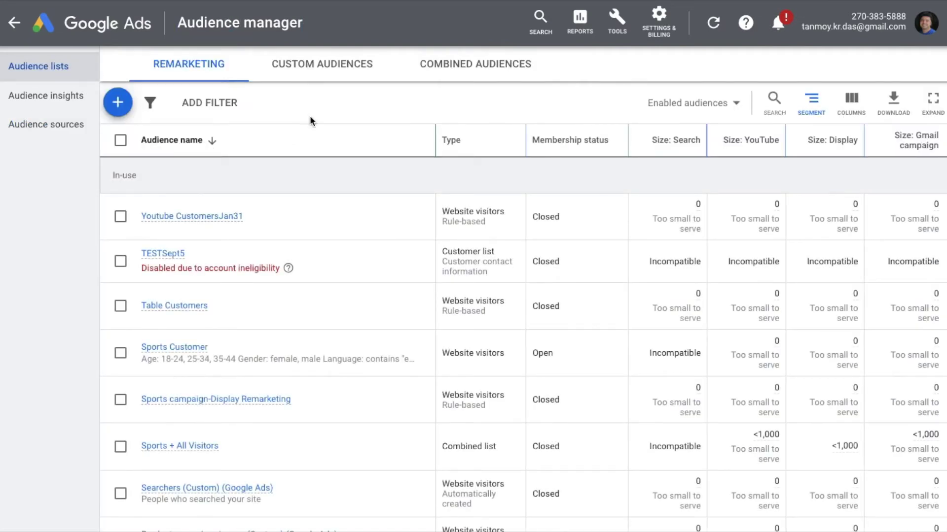
left_click(123, 106)
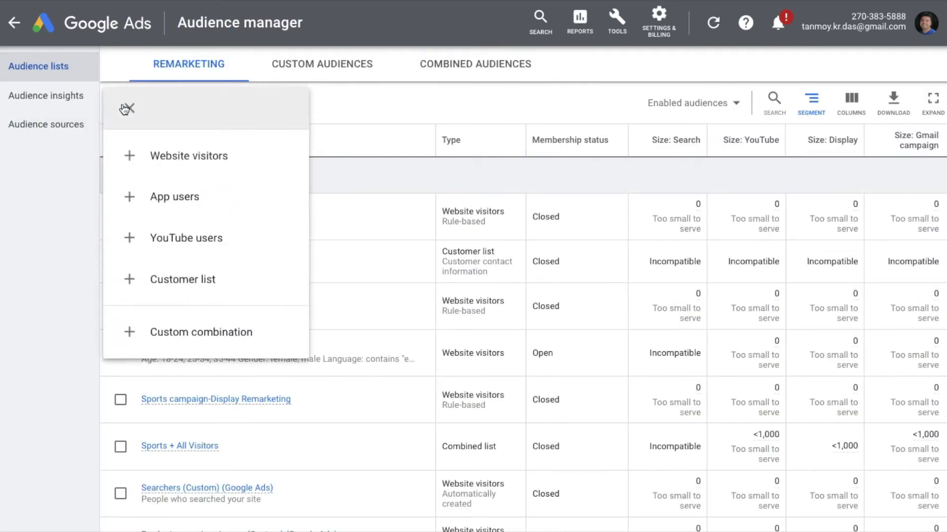
left_click(223, 212)
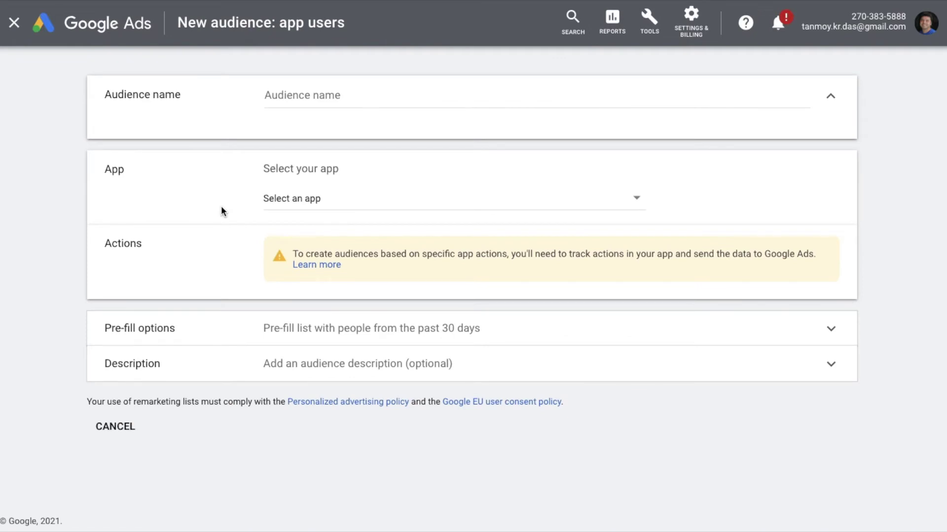
Draft the app users audience with the name Testapr25 and the CCleaner app, and cancel its creation.
left_click(337, 96)
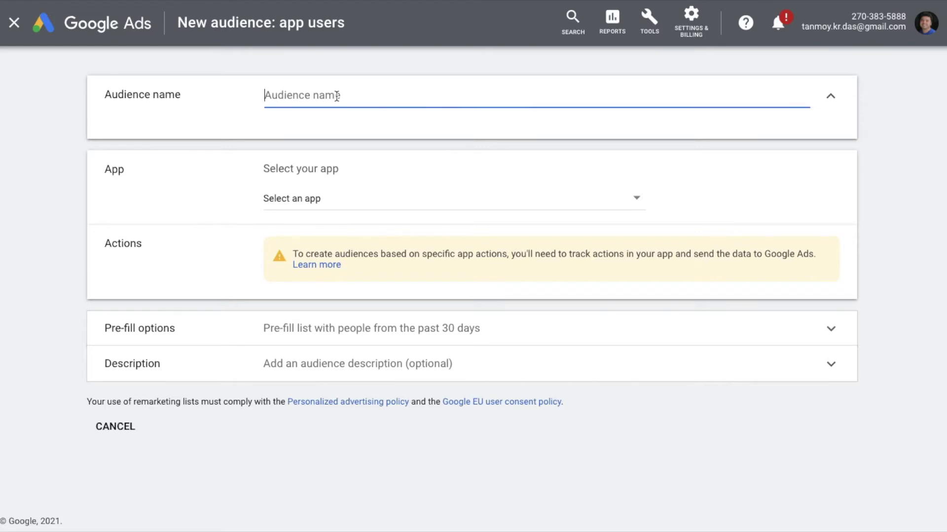
type("Testapr25")
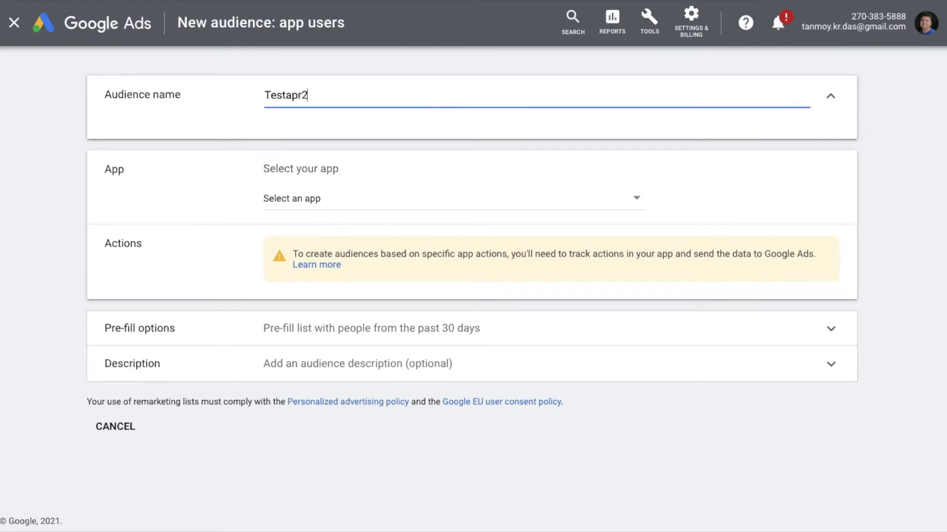
left_click(329, 204)
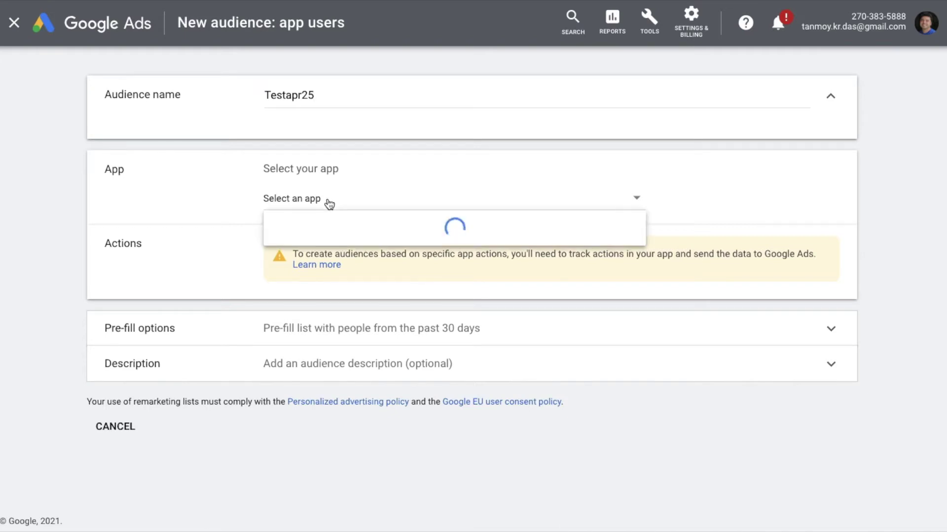
left_click(296, 242)
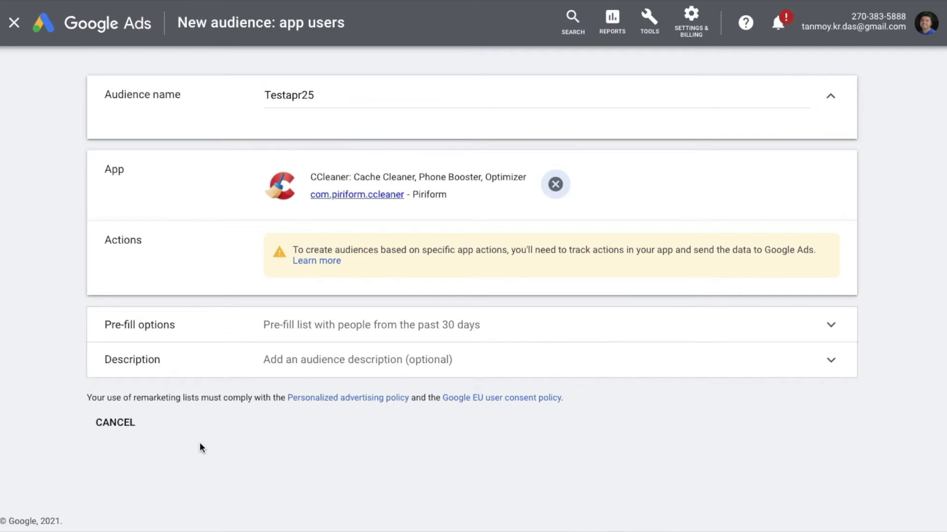
left_click(117, 427)
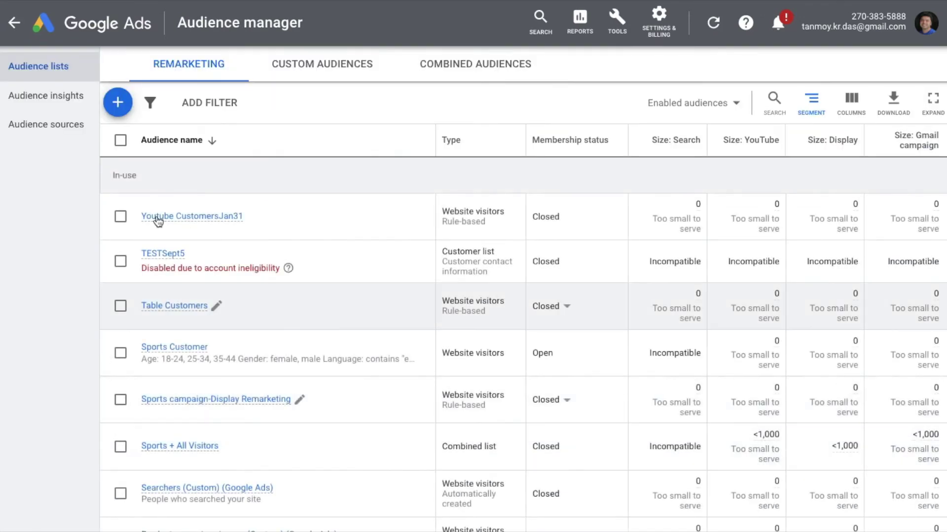
Start a new audience of YouTube users and name it TestAPr25.
left_click(118, 105)
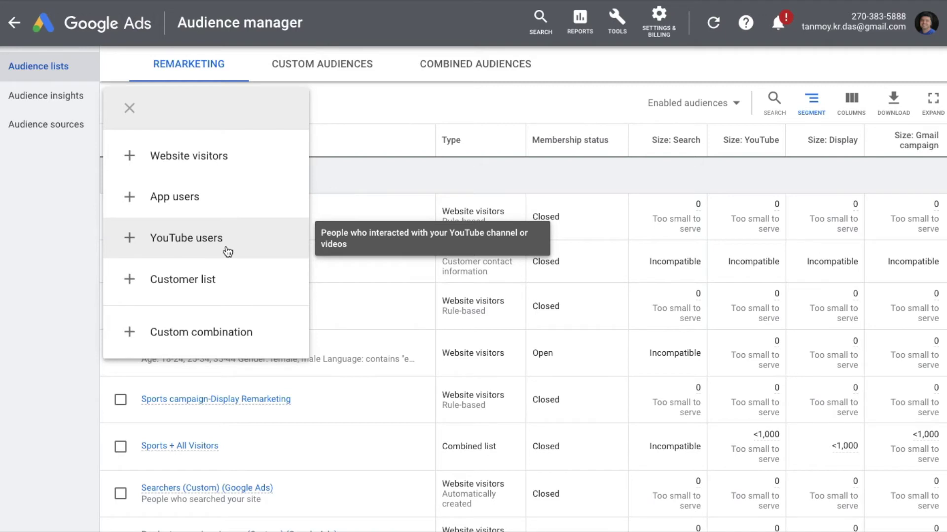
left_click(261, 248)
left_click(304, 101)
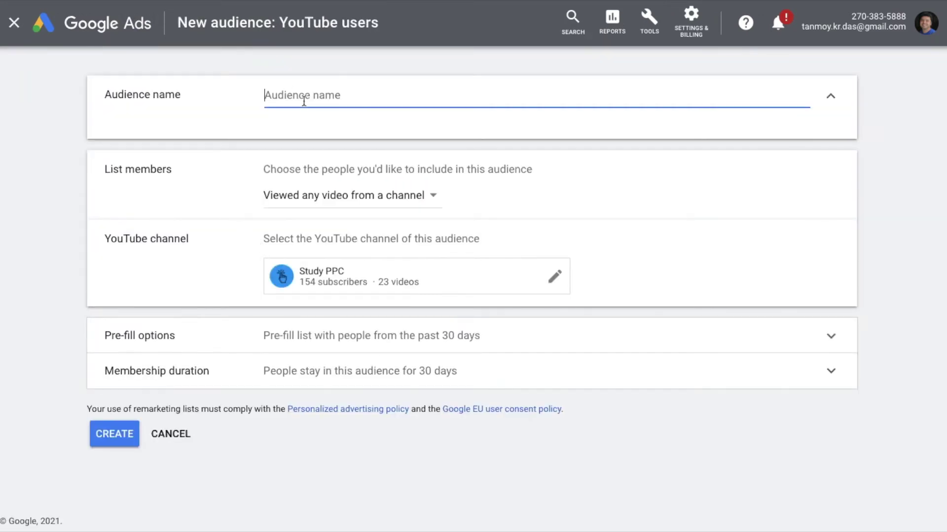
type("TestAPr25")
Look over the list member and membership duration options, keep viewers of any channel video for 30 days, and create the YouTube audience.
left_click(347, 206)
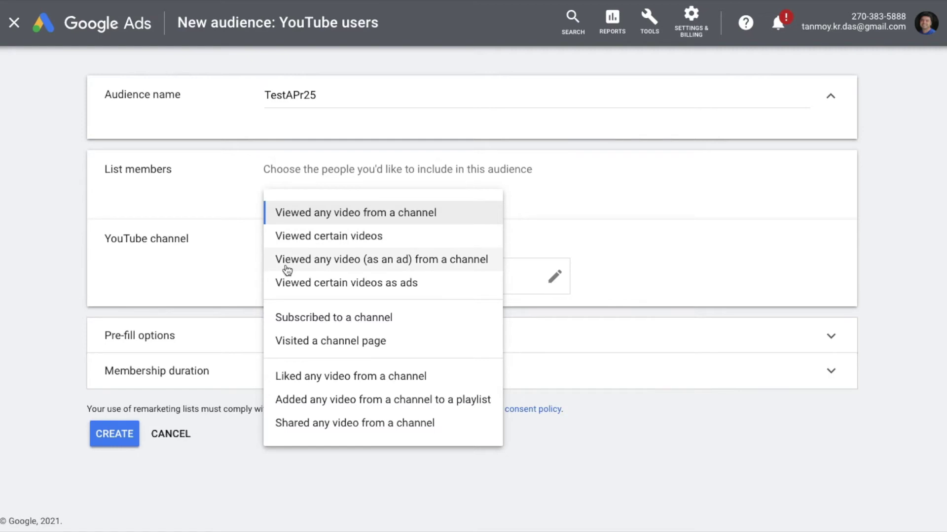
left_click(594, 227)
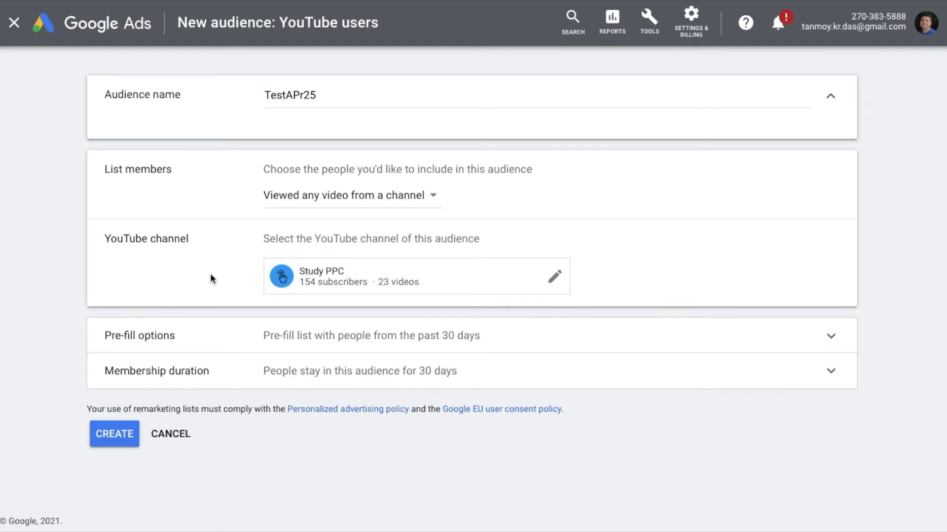
left_click(364, 378)
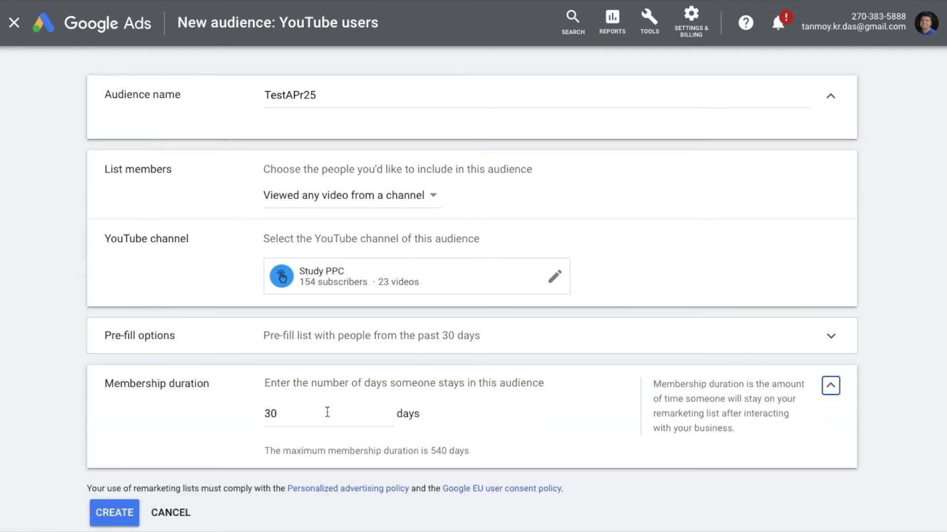
left_click(307, 417)
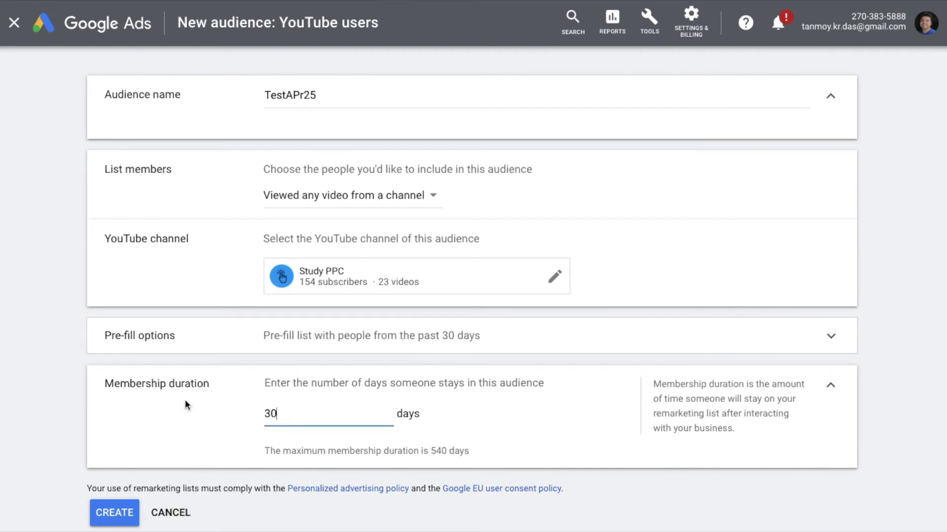
left_click(833, 387)
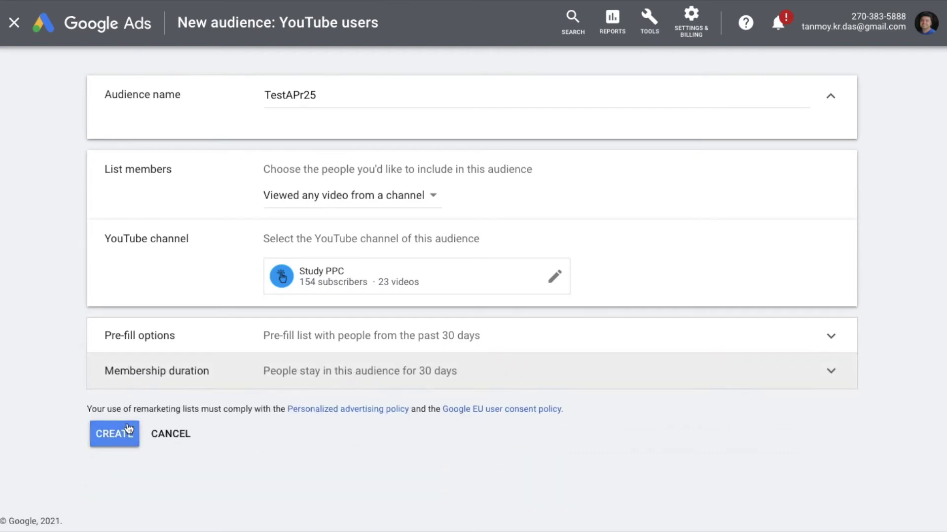
left_click(113, 433)
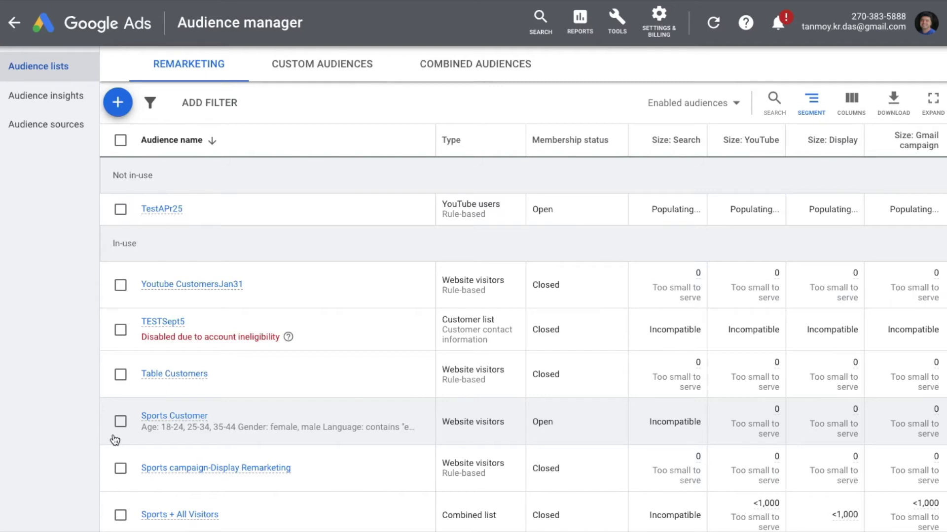
Try to start a customer list audience and read the Customer Match policy requirements, closing the help and the notice.
left_click(121, 103)
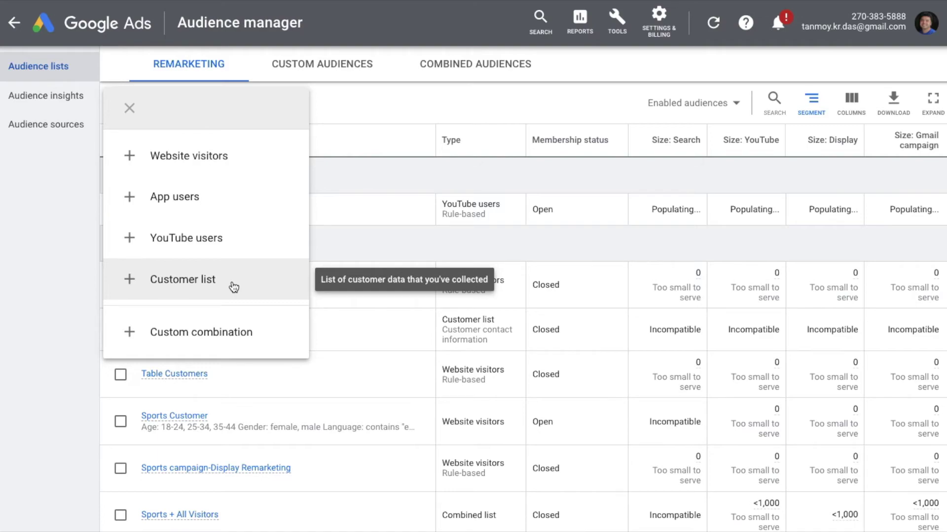
left_click(233, 286)
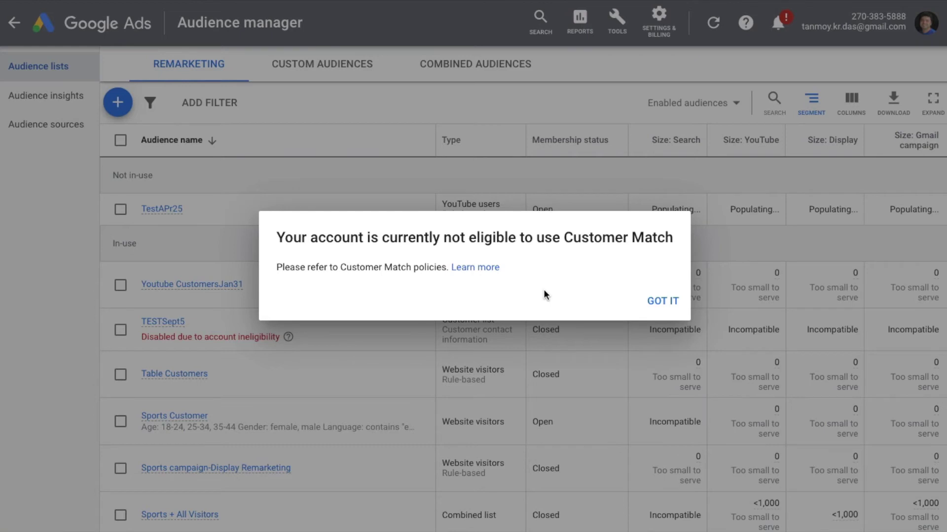
left_click(488, 274)
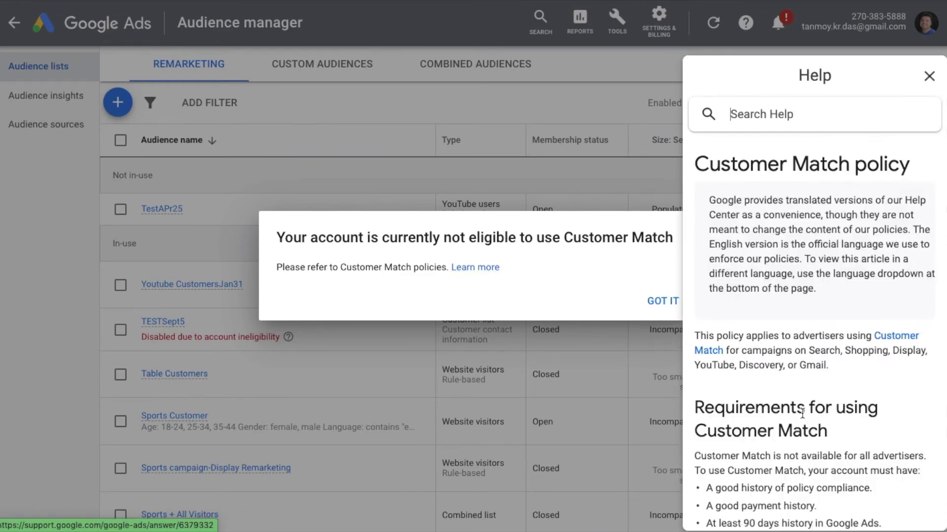
scroll(802, 413, "down", 5)
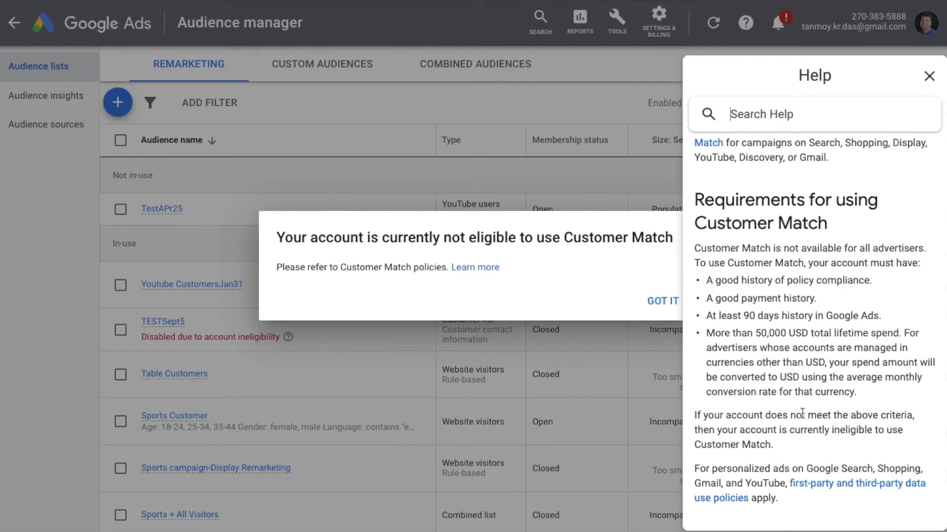
left_click(928, 75)
left_click(662, 300)
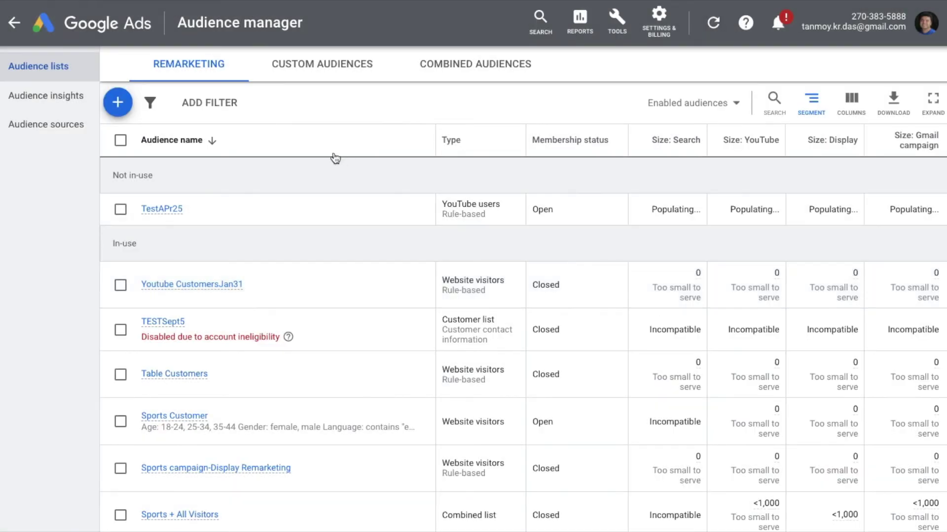
Start a new custom combination audience and name it CombinationApr25.
left_click(120, 105)
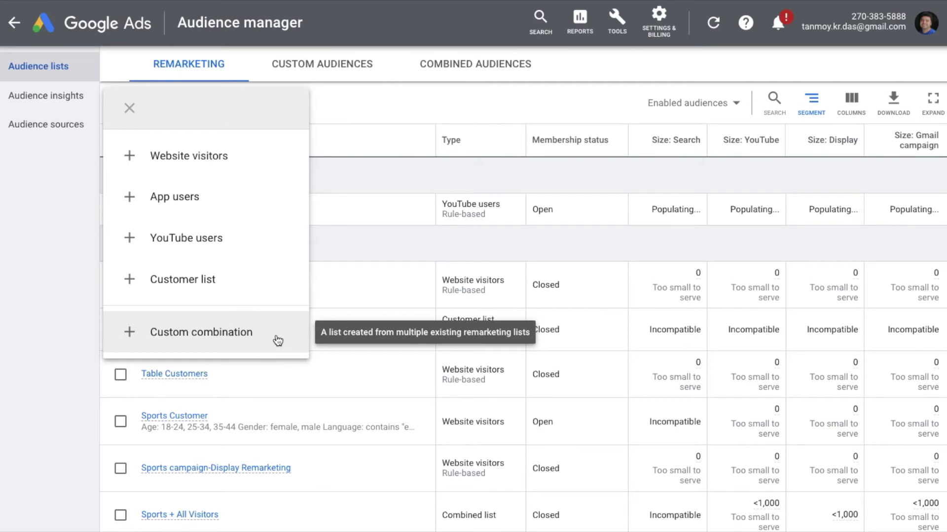
left_click(248, 334)
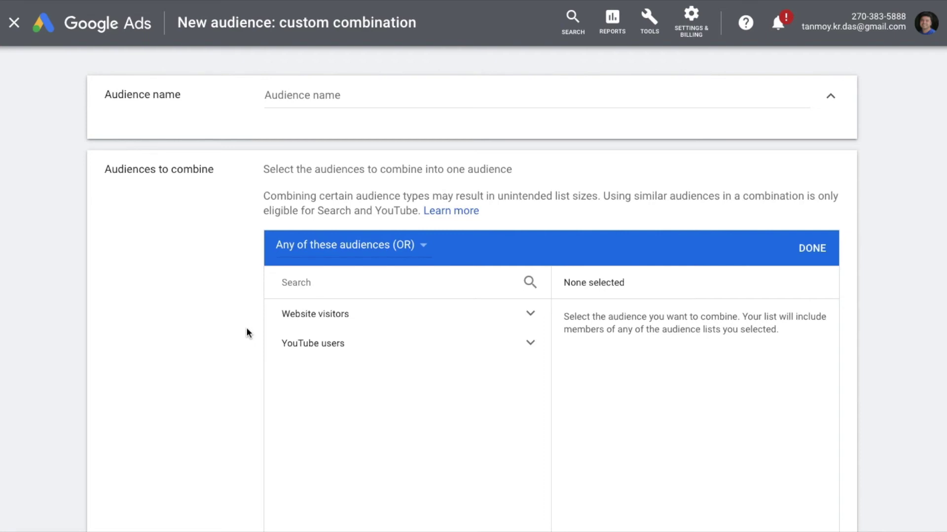
left_click(312, 97)
type("CombinationApr25")
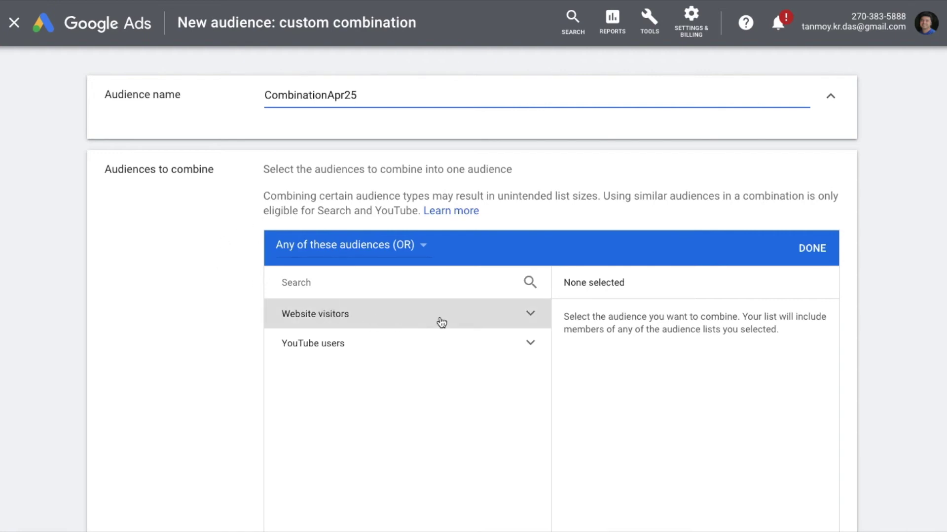
Set the website visitors list ClothesAug28 as the first group of the combination and add a second AND group.
left_click(509, 321)
scroll(165, 344, "down", 1)
left_click(296, 335)
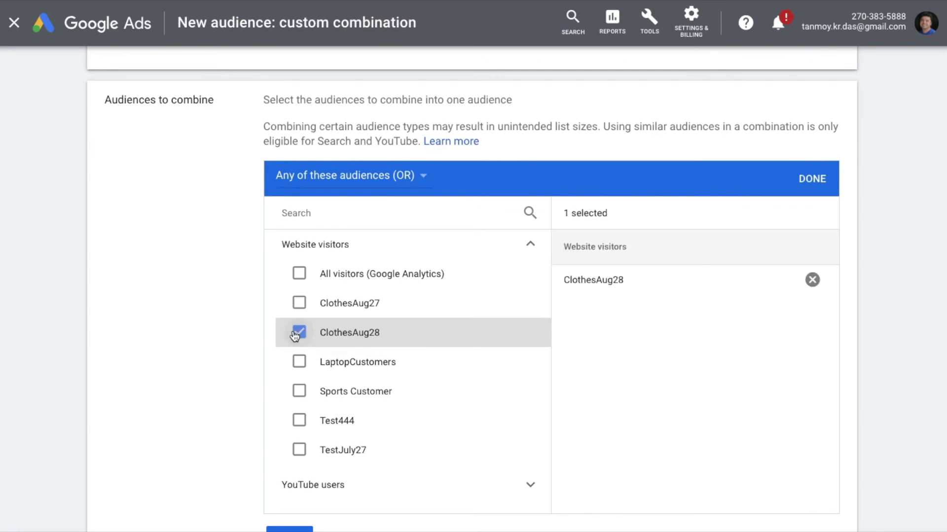
scroll(185, 471, "down", 1)
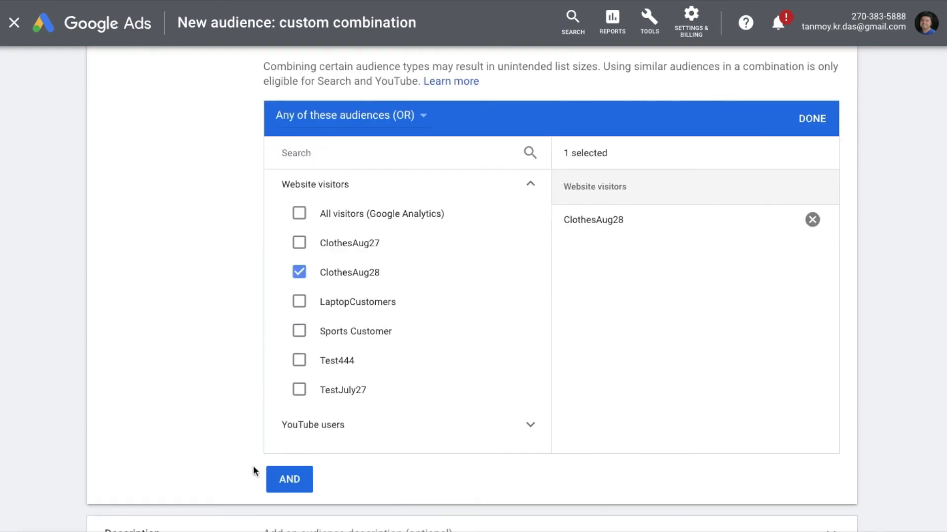
left_click(271, 478)
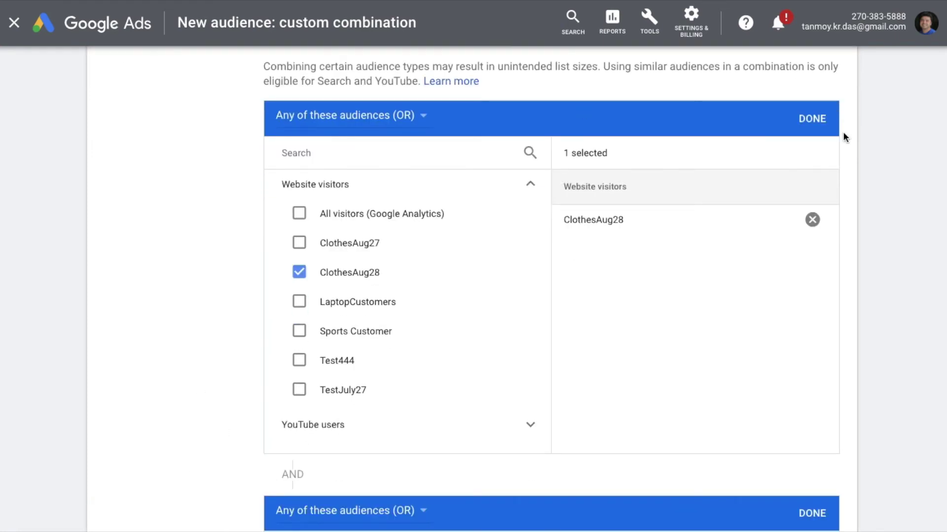
left_click(811, 118)
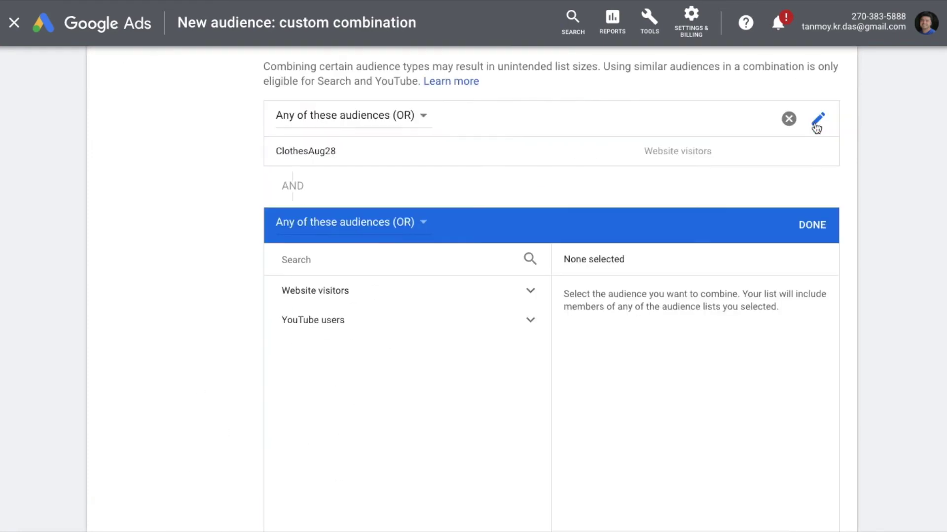
Choose the website visitors list ClothesAug27 for the second AND group and finish that group.
left_click(430, 297)
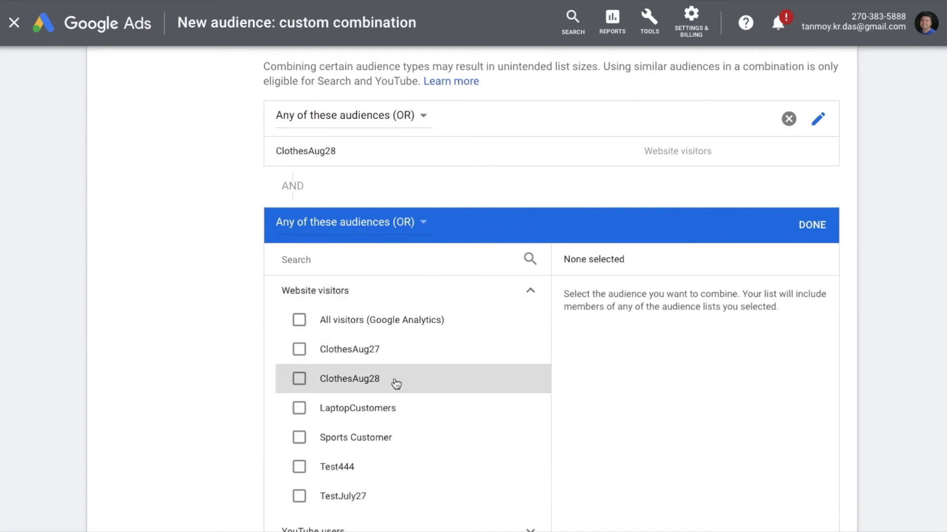
left_click(366, 352)
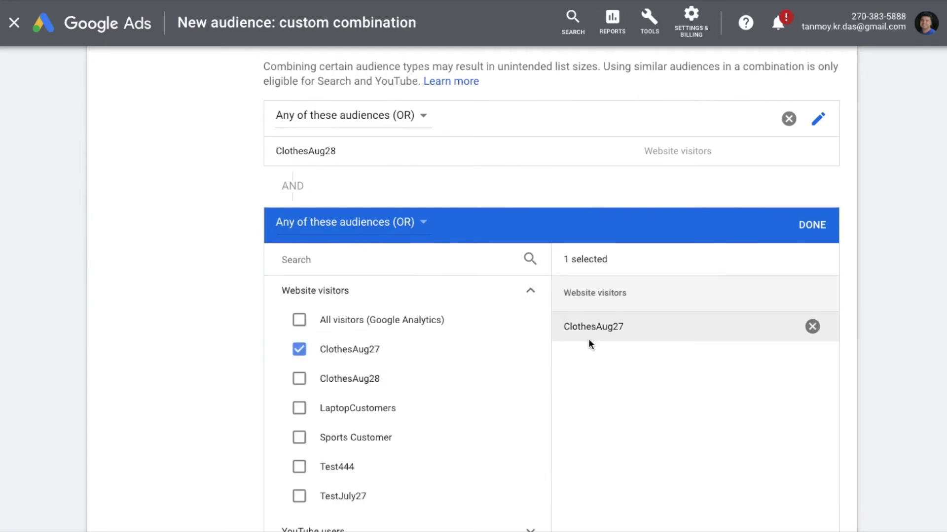
left_click(809, 225)
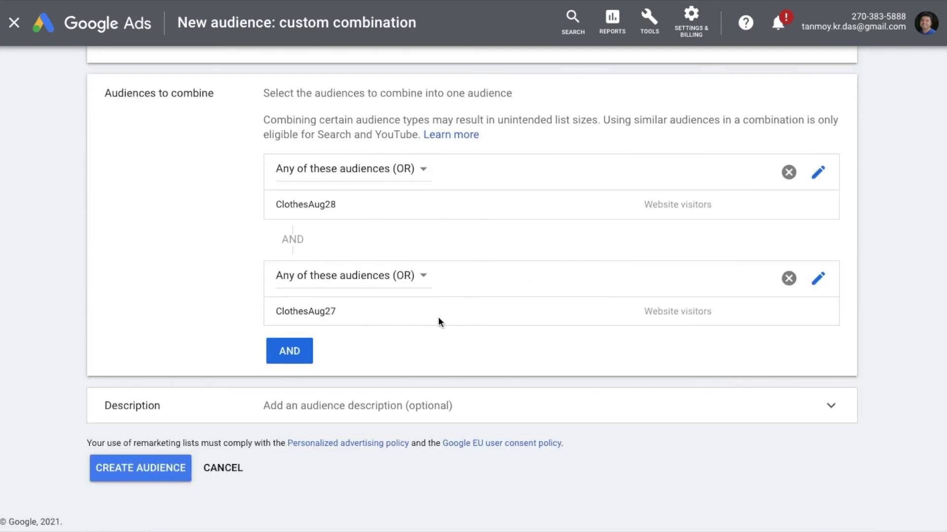
Add a third AND group with the website visitors list Sports Customer, and review the three combined groups.
left_click(290, 351)
scroll(422, 459, "down", 1)
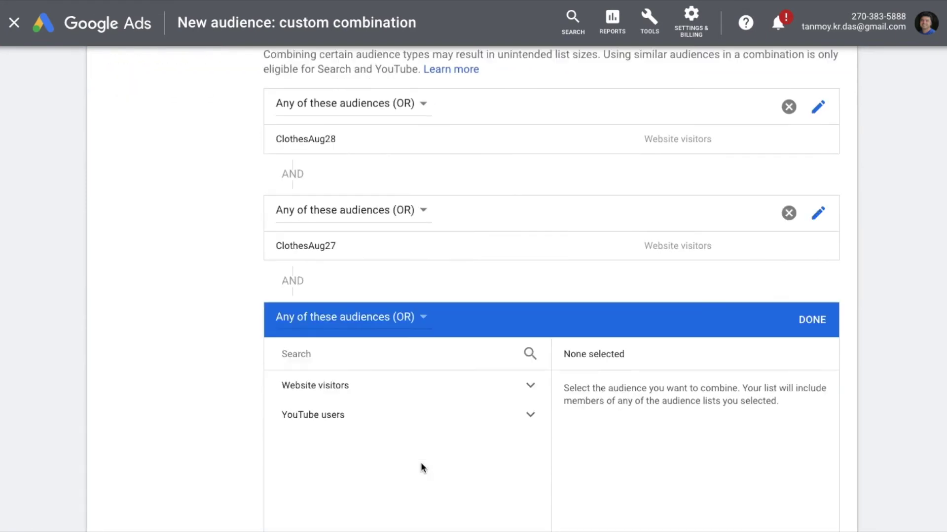
left_click(513, 376)
scroll(472, 423, "down", 1)
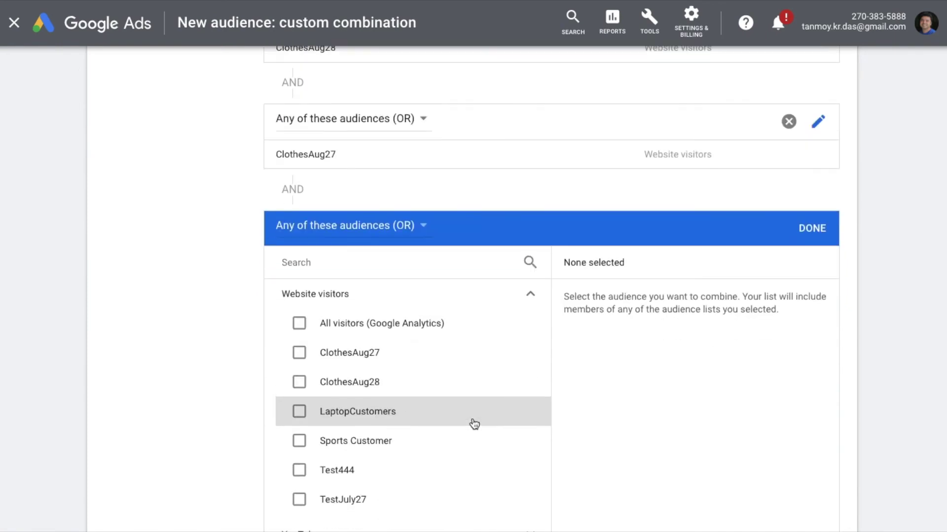
left_click(299, 441)
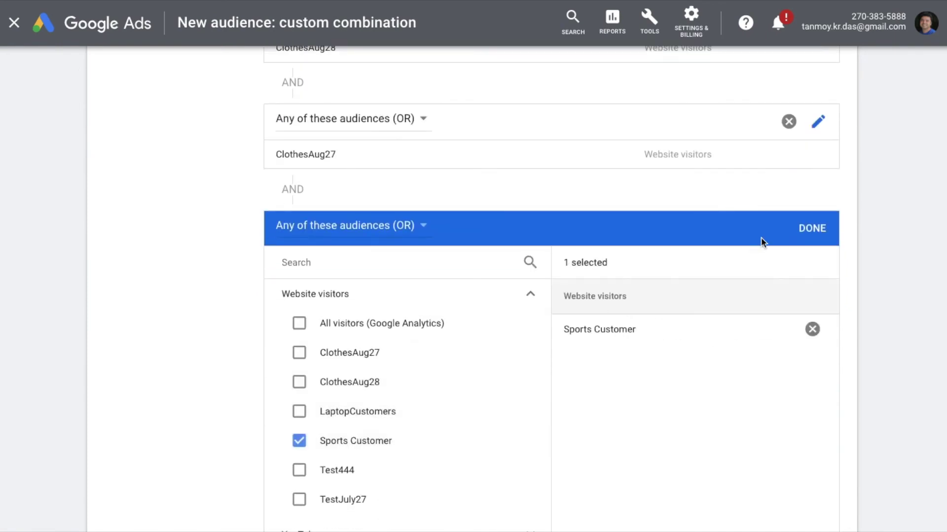
left_click(811, 229)
scroll(915, 263, "up", 2)
scroll(914, 264, "up", 1)
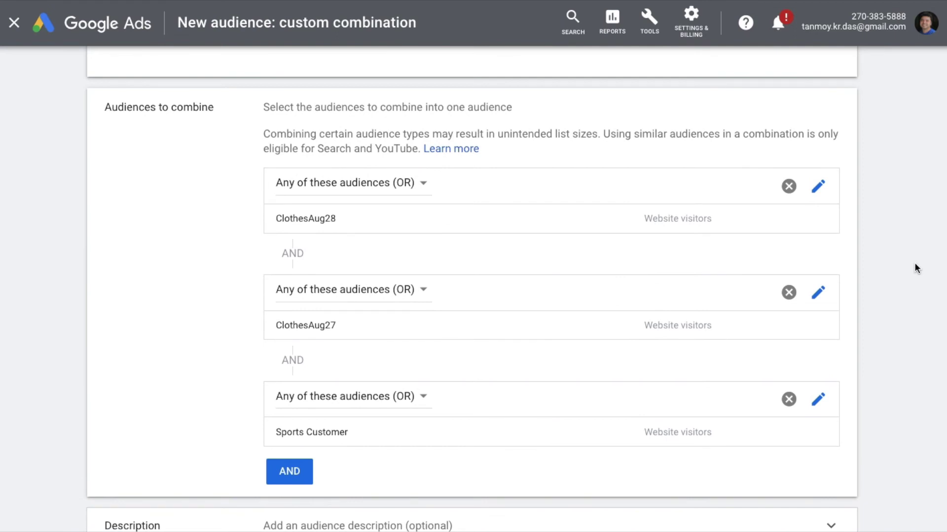
scroll(914, 263, "down", 2)
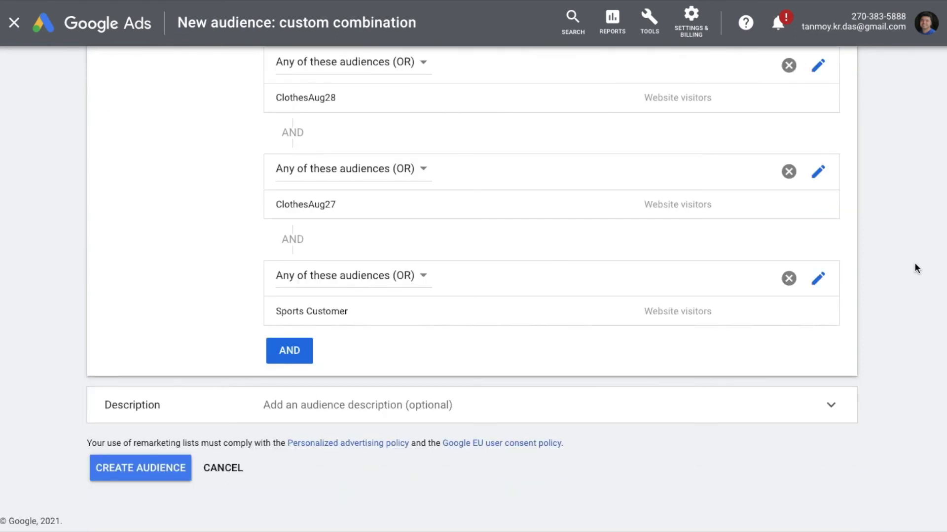
scroll(914, 264, "up", 2)
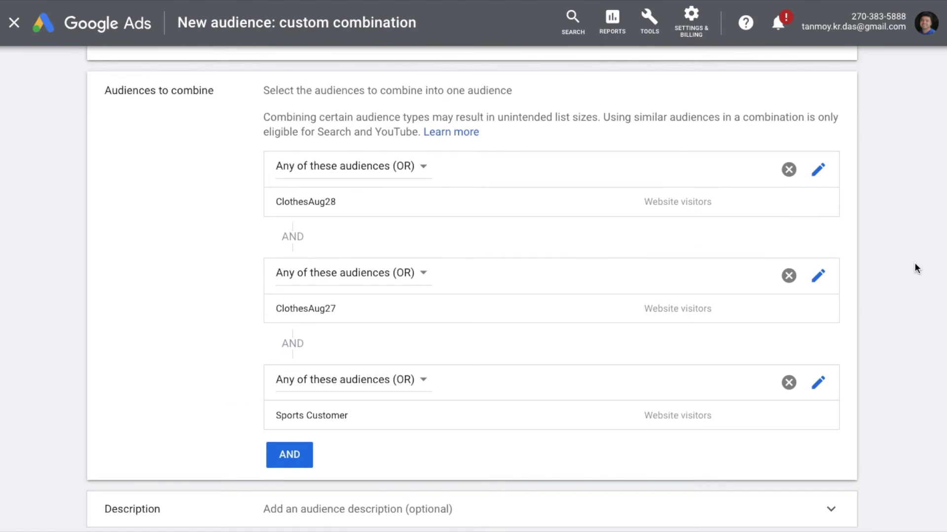
scroll(914, 266, "down", 2)
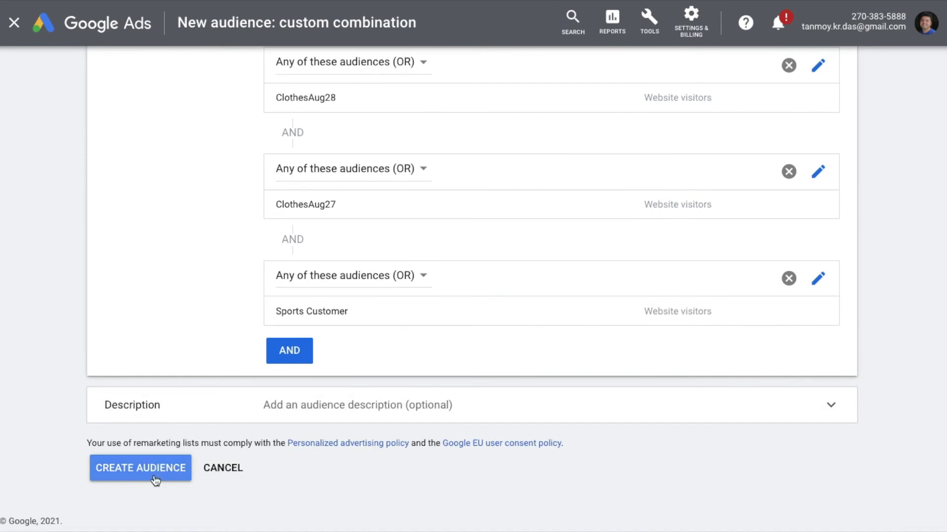
Create the CombinationApr25 audience, and start a new custom audience named CustomApr25.
left_click(154, 477)
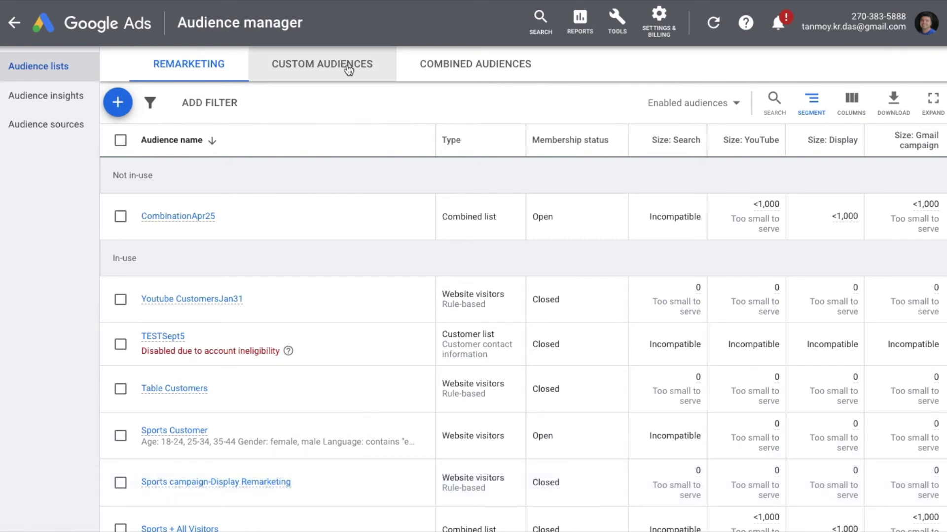
left_click(360, 77)
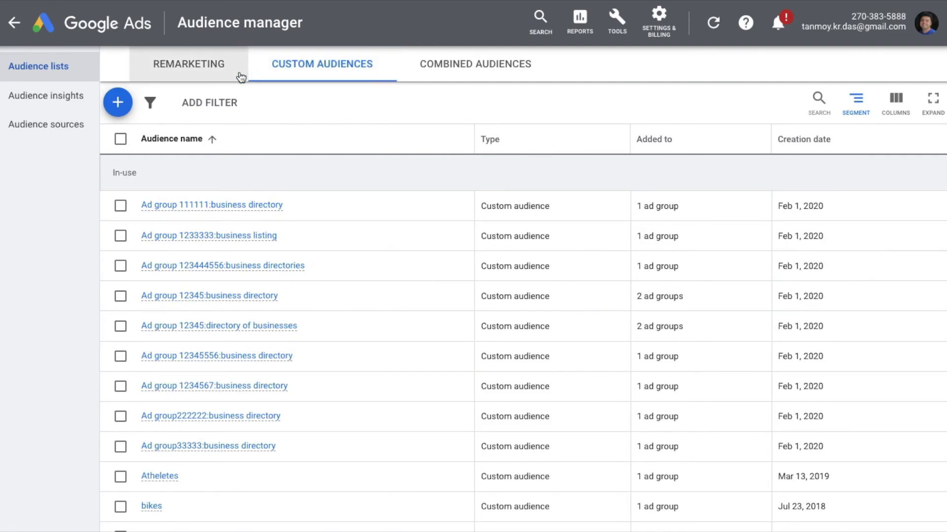
left_click(116, 103)
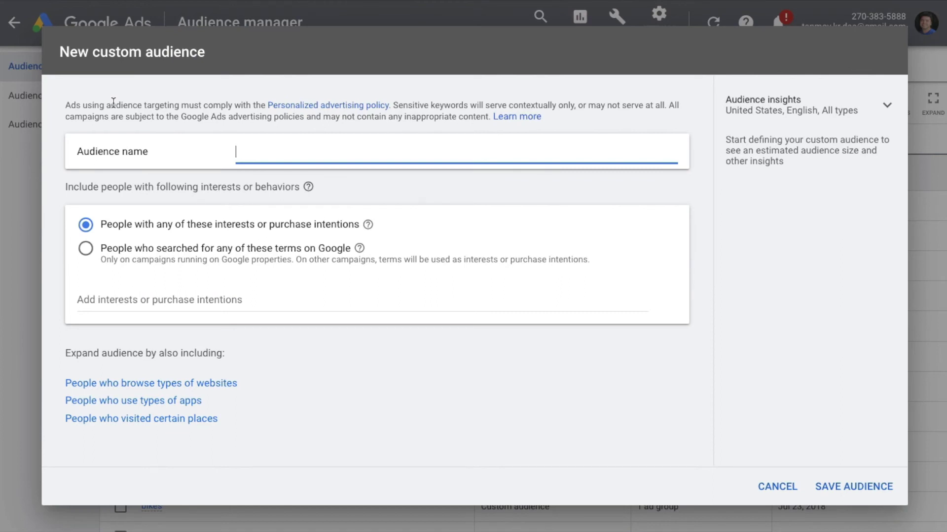
type("CustomApr25")
Add the photography interests "photography camera photo", "camera take a photo" and "photography photographer dslr camera" to the custom audience.
left_click(152, 301)
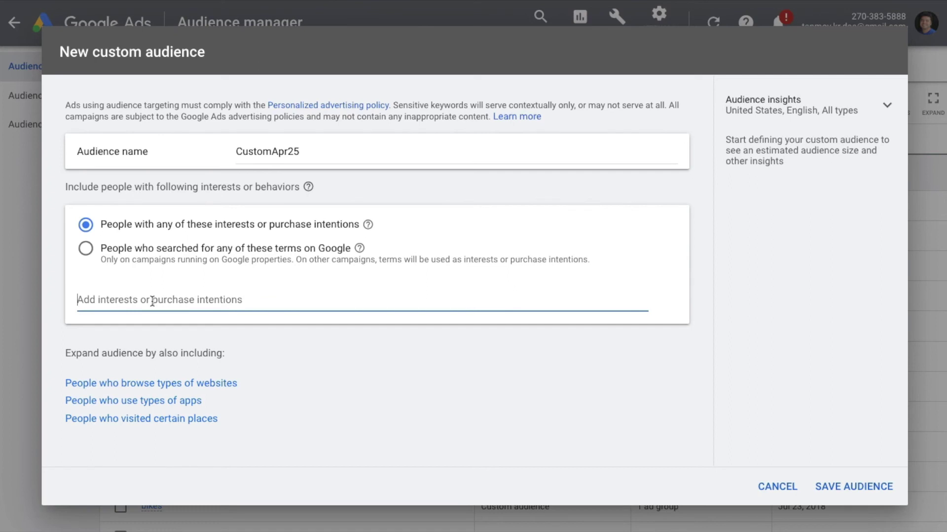
type("photo")
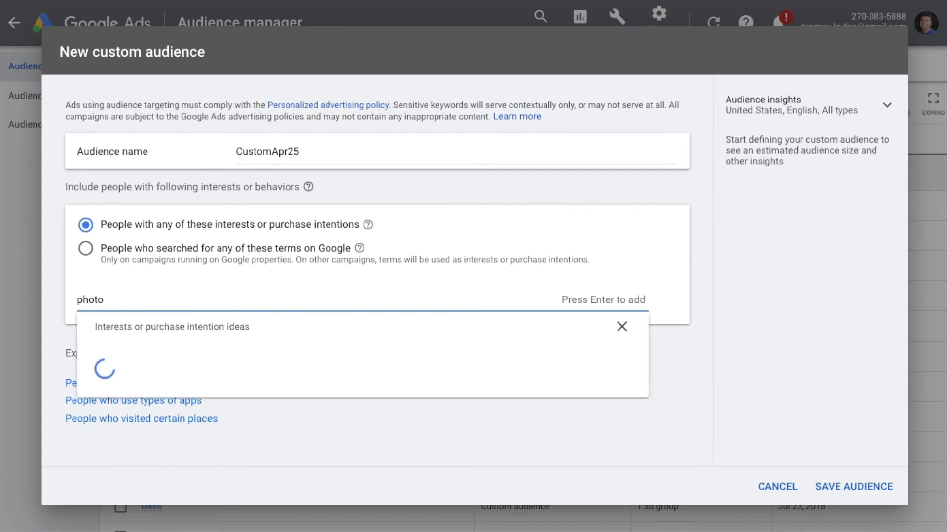
type("graphy")
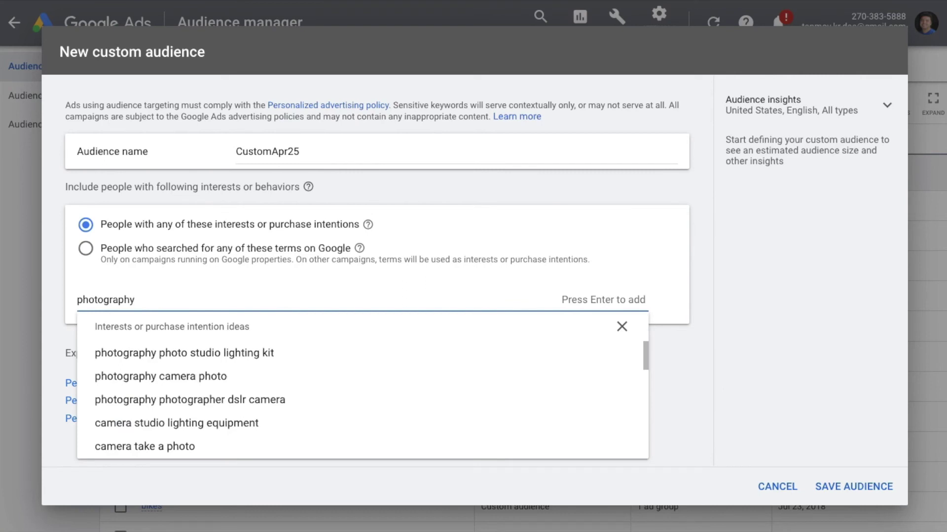
left_click(179, 377)
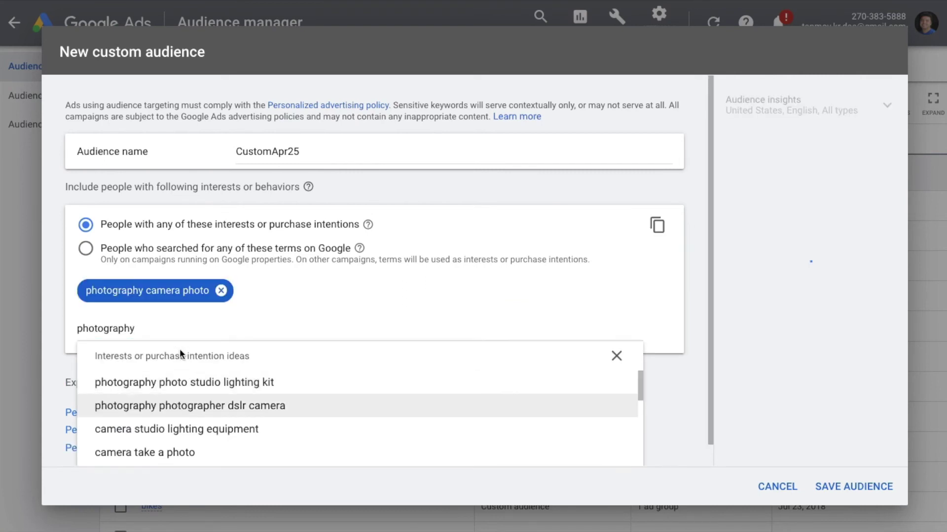
left_click(164, 452)
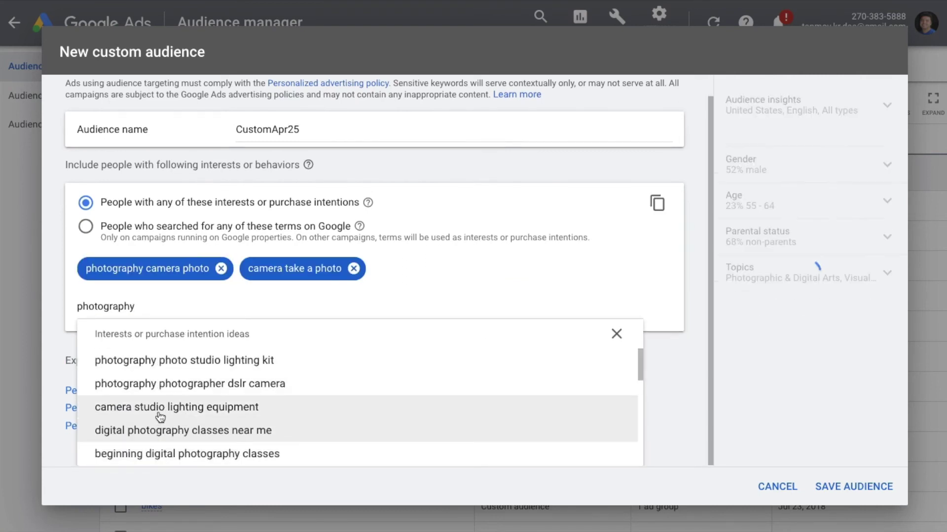
left_click(179, 386)
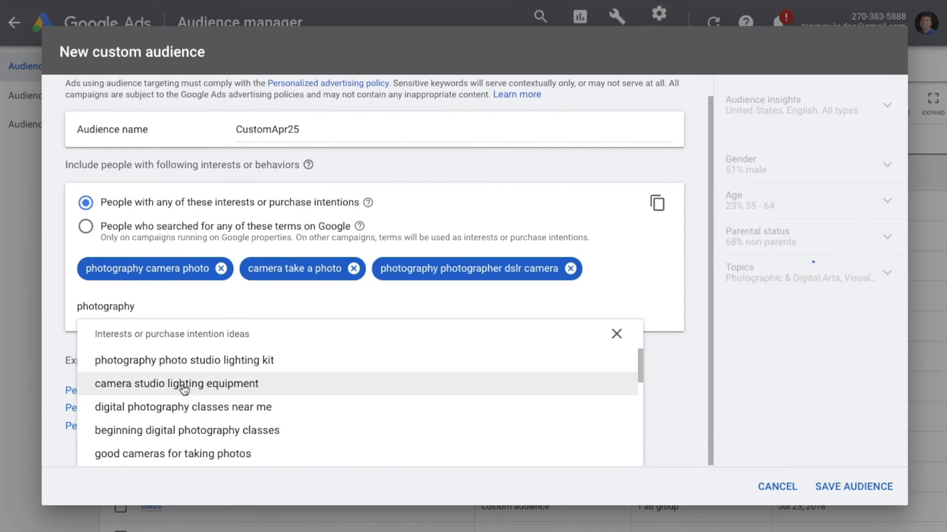
left_click(678, 362)
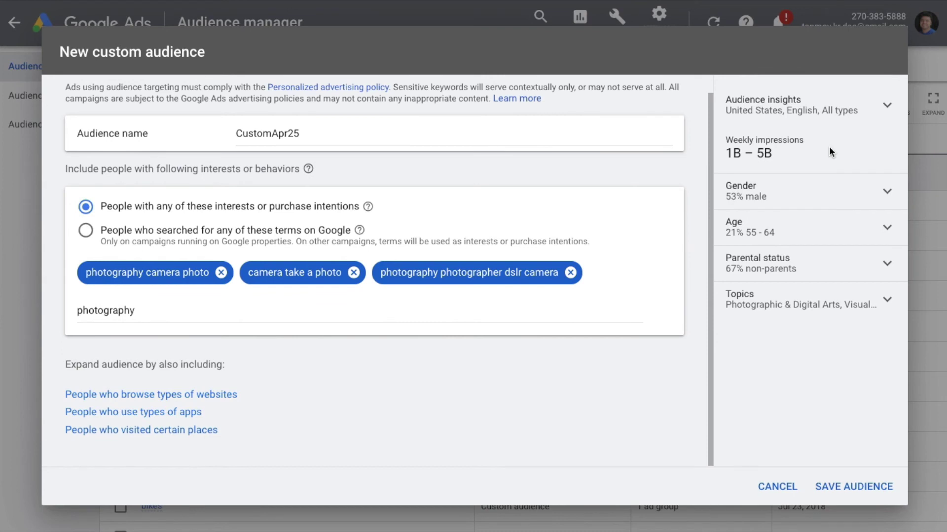
Examine the audience insights for weekly impressions, gender, age and parental status.
double_click(738, 154)
double_click(765, 154)
left_click(785, 193)
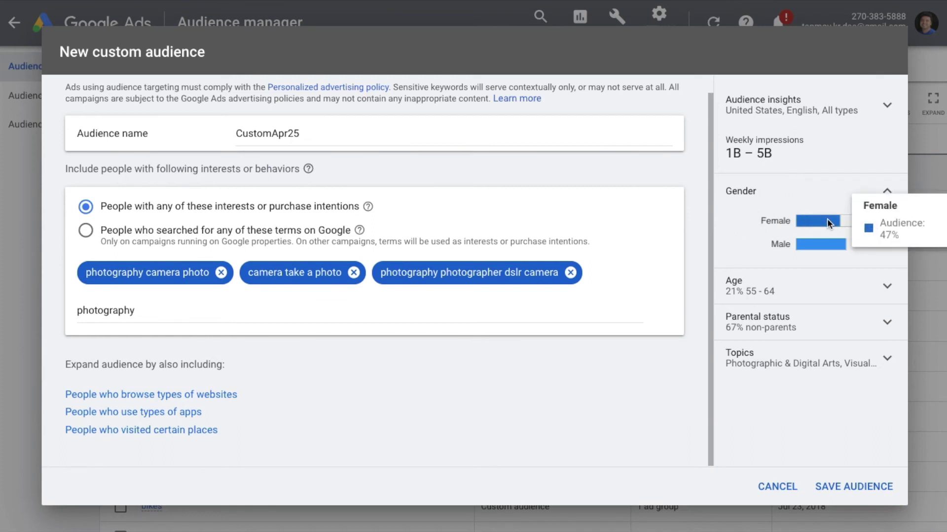
mouse_move(823, 243)
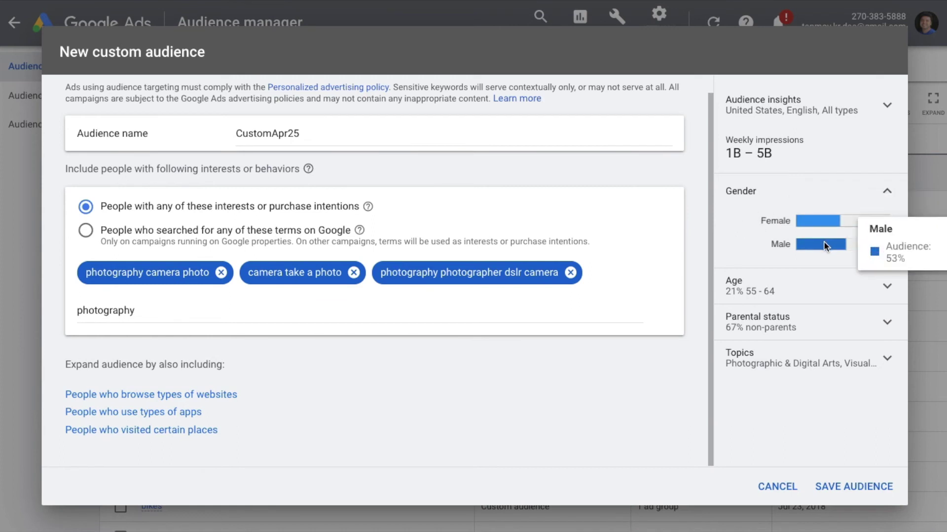
left_click(886, 193)
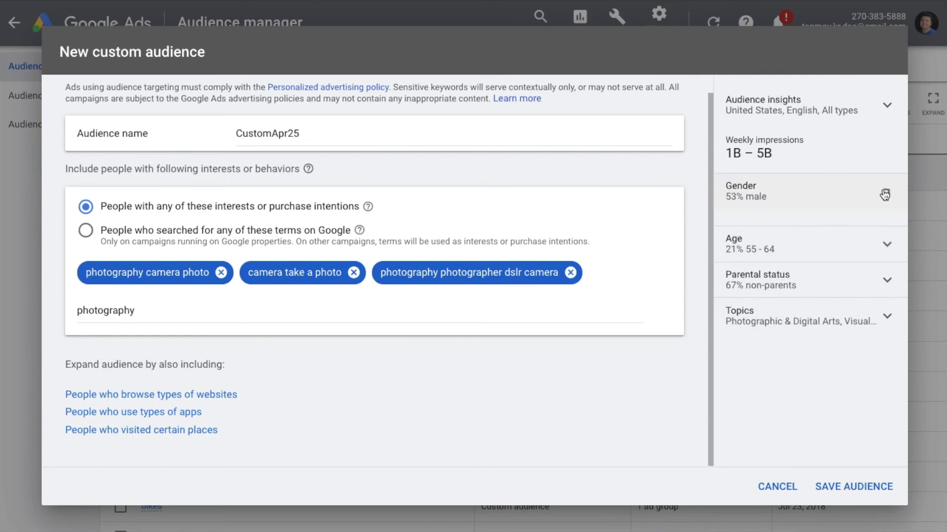
left_click(819, 237)
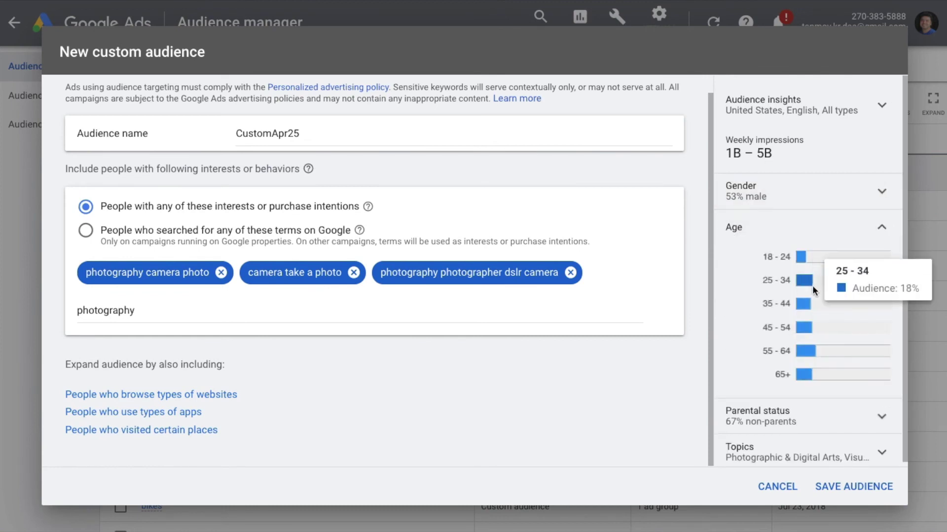
mouse_move(810, 323)
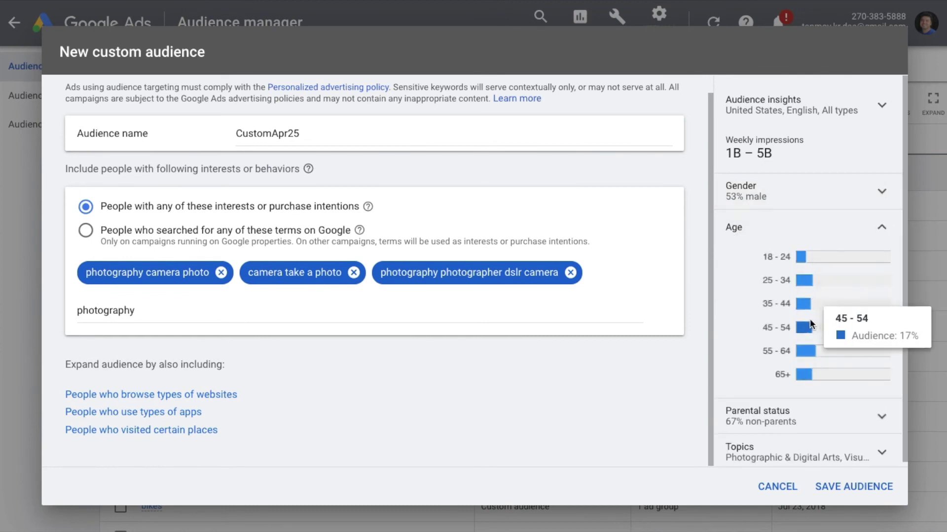
left_click(882, 230)
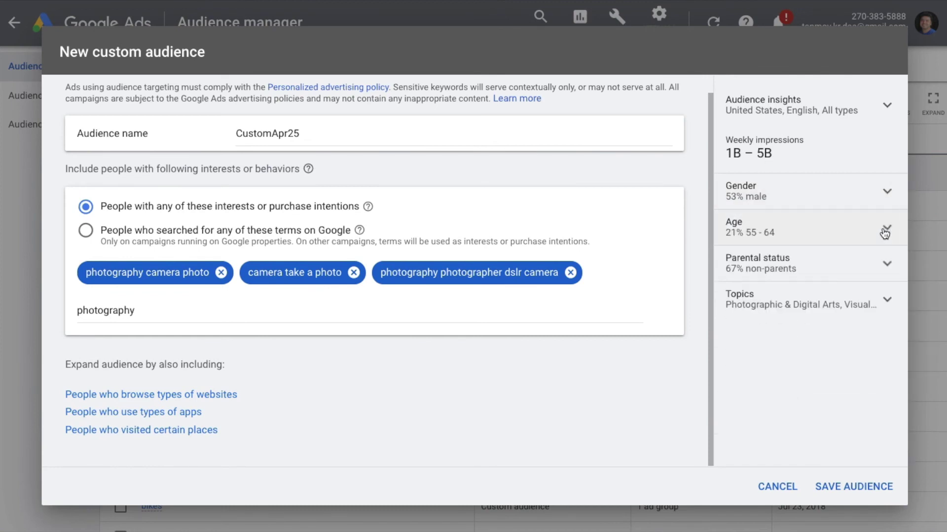
left_click(787, 273)
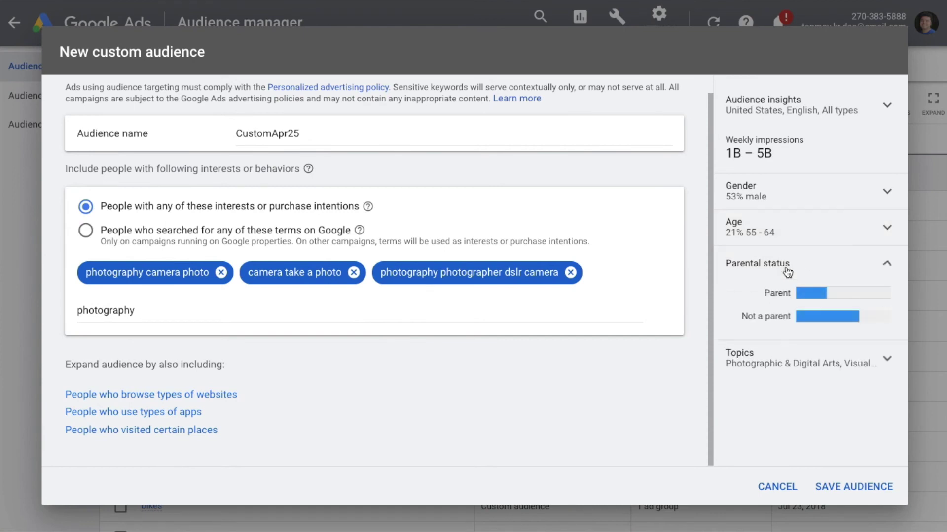
left_click(891, 270)
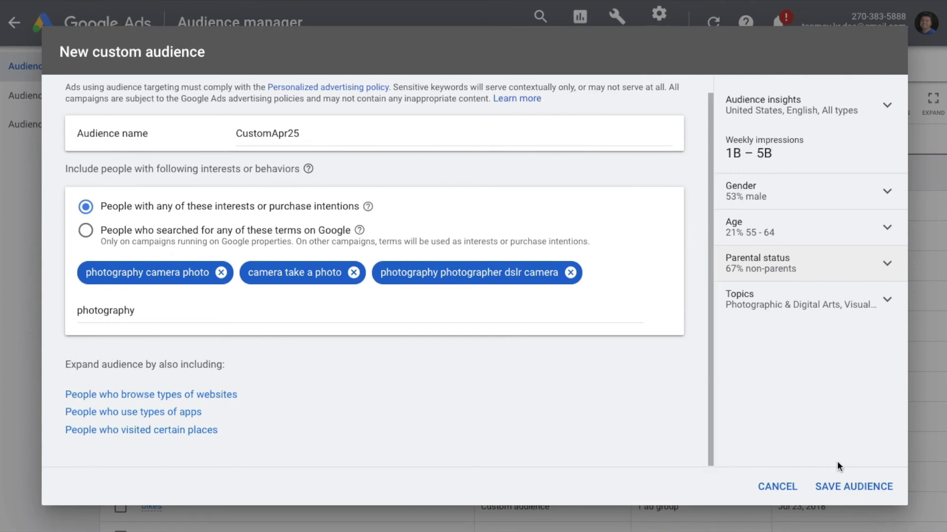
Save CustomApr25, and start another custom audience named CustomTermApr25 for people who searched for terms on Google.
left_click(842, 486)
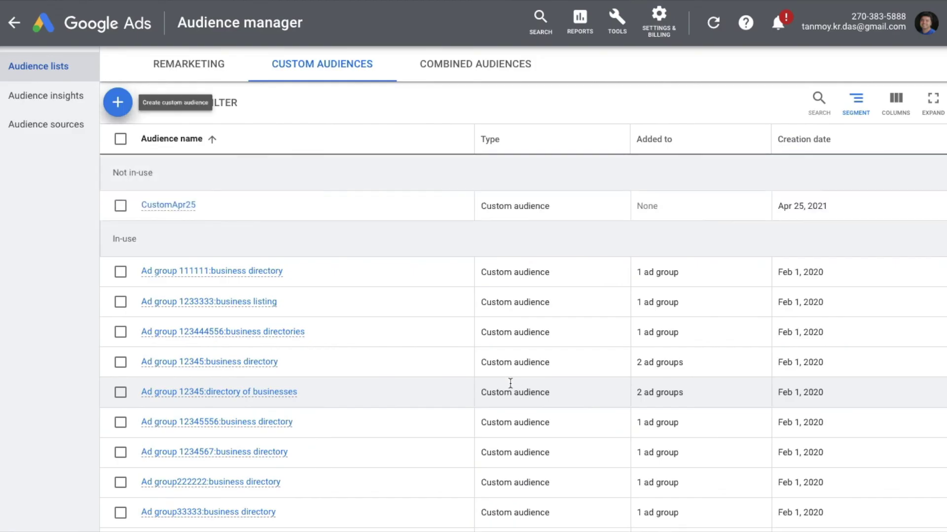
left_click(119, 102)
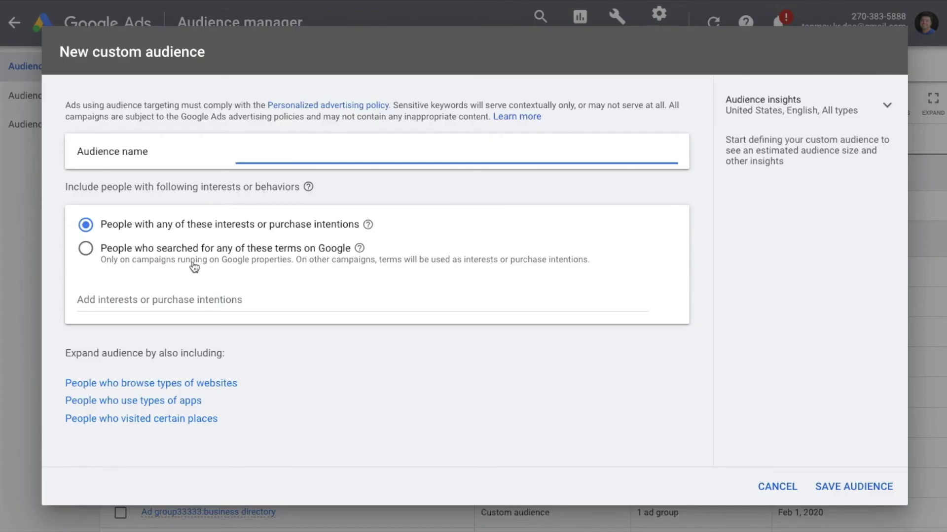
left_click(156, 257)
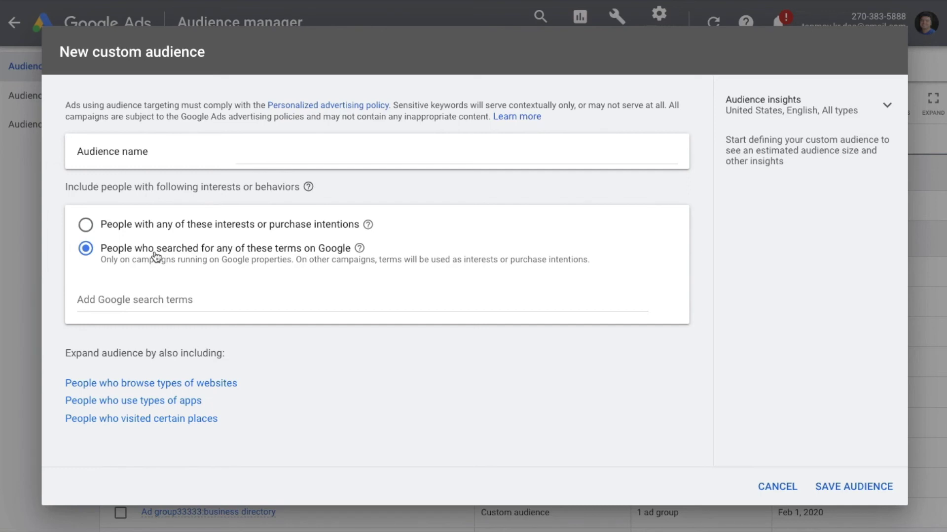
left_click(248, 152)
type("Custome")
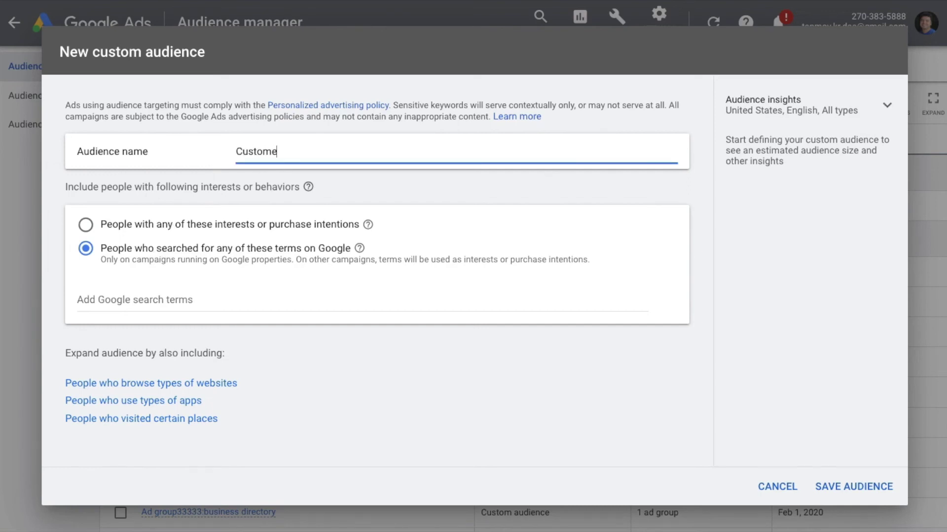
key("BackSpace")
type("TermApr25")
Add the search terms "good digital slr camera", "digital slr camera photography" and "digital slr camera price", and save the custom audience.
left_click(159, 300)
type("camera")
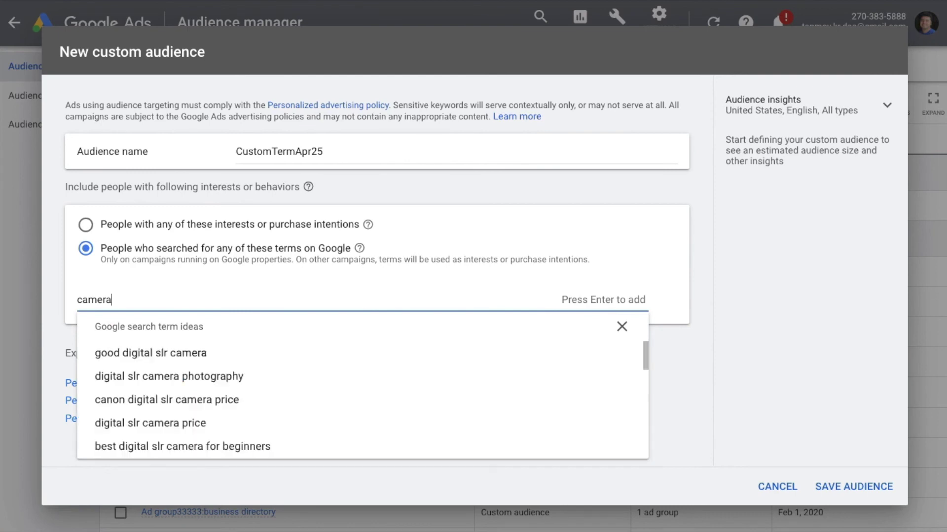
left_click(150, 352)
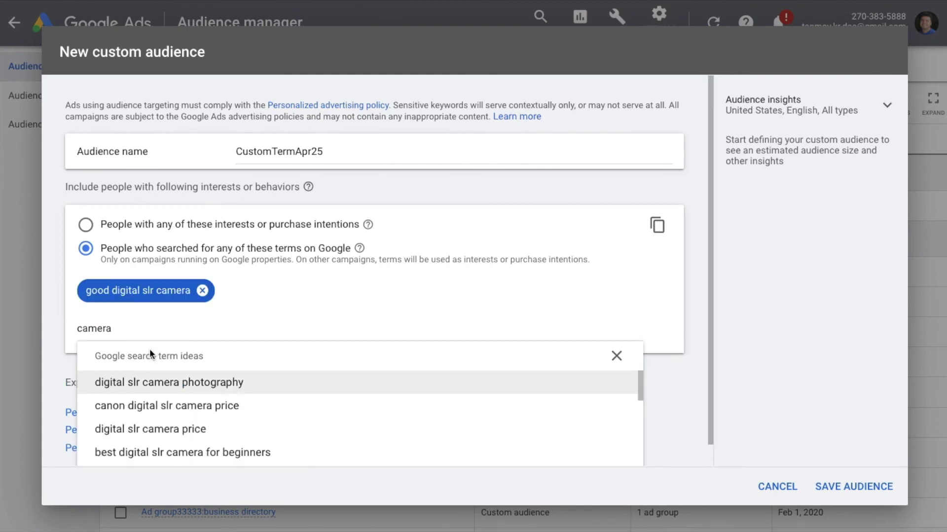
left_click(155, 387)
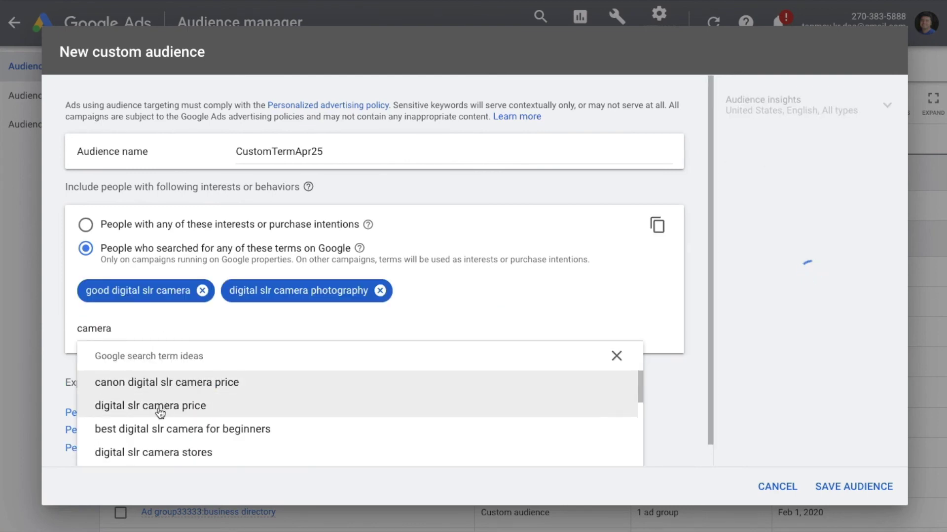
left_click(160, 412)
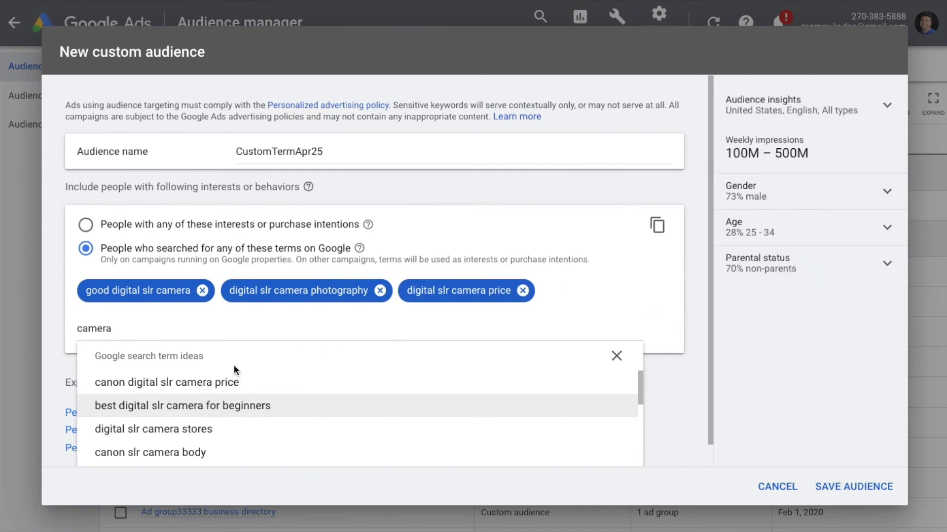
left_click(691, 302)
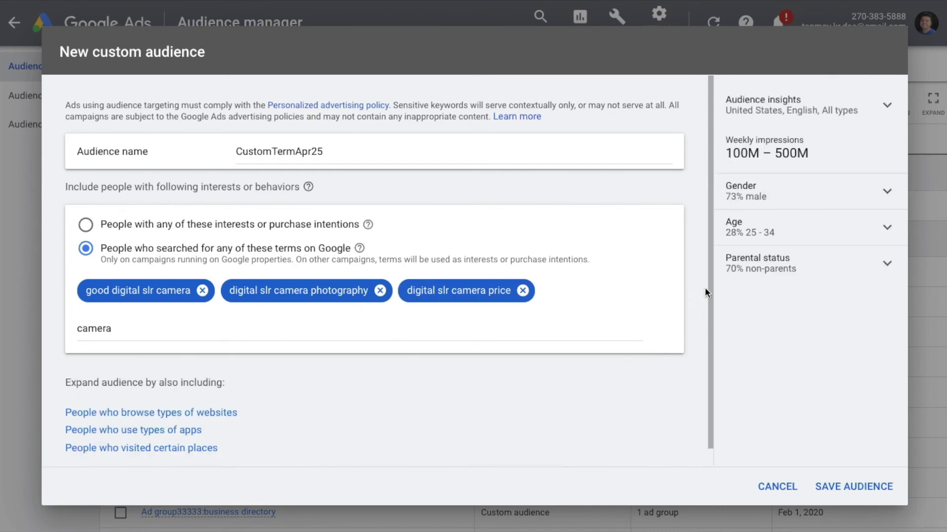
left_click(860, 490)
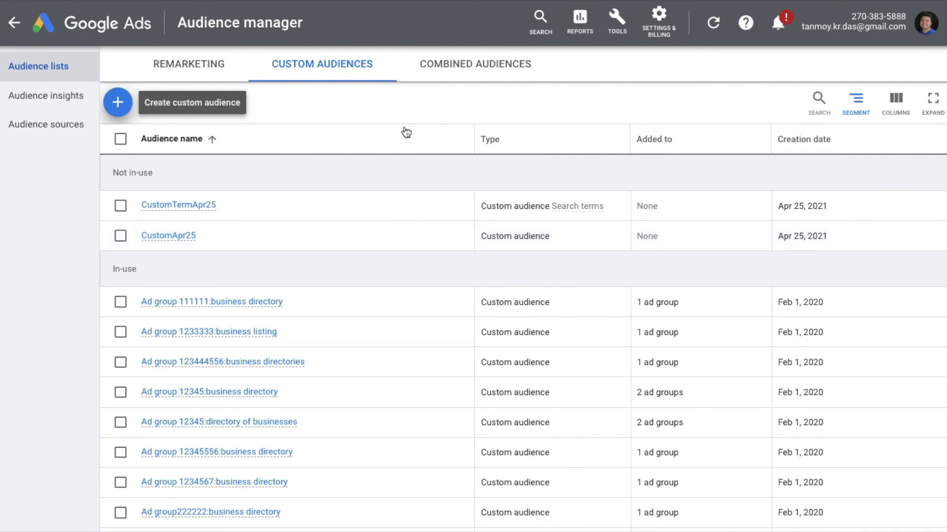
Start a new combined audience and name it CombinationApr25.
left_click(510, 80)
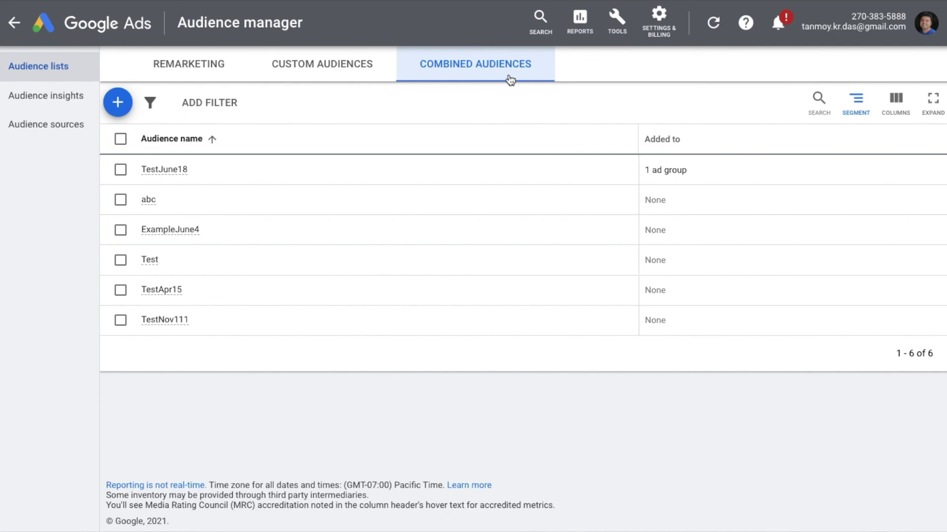
left_click(125, 108)
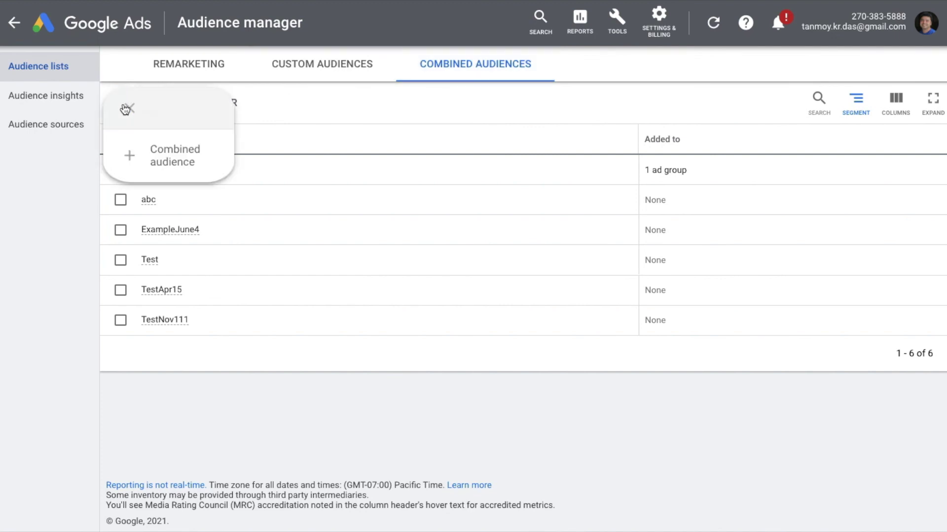
left_click(193, 153)
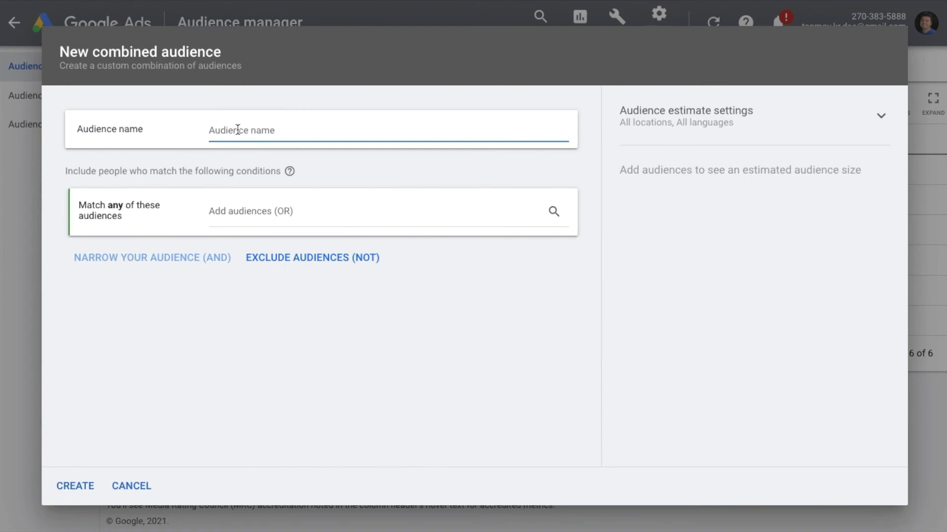
type("CombinationApr25")
Include the affinity audiences Beauty & Wellness and Food & Dining as the combined audience's match-any conditions.
left_click(288, 212)
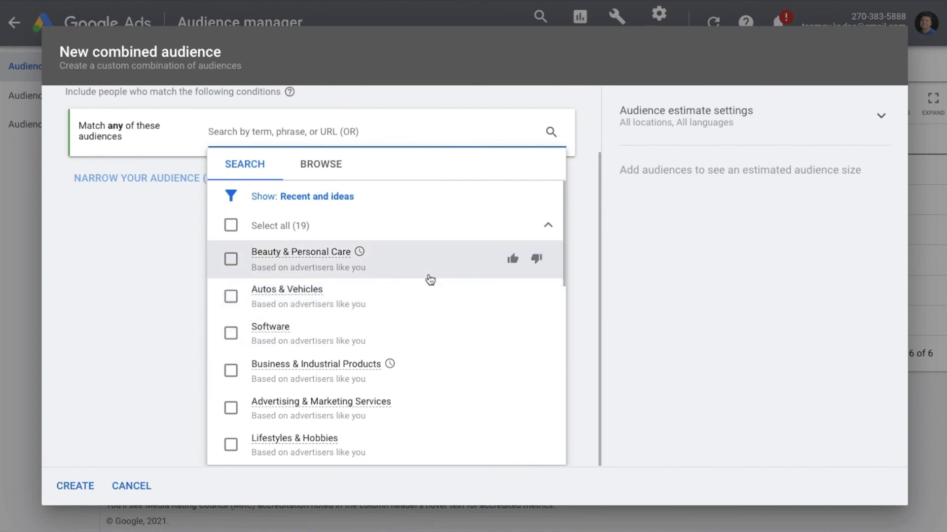
scroll(357, 377, "down", 2)
left_click(323, 164)
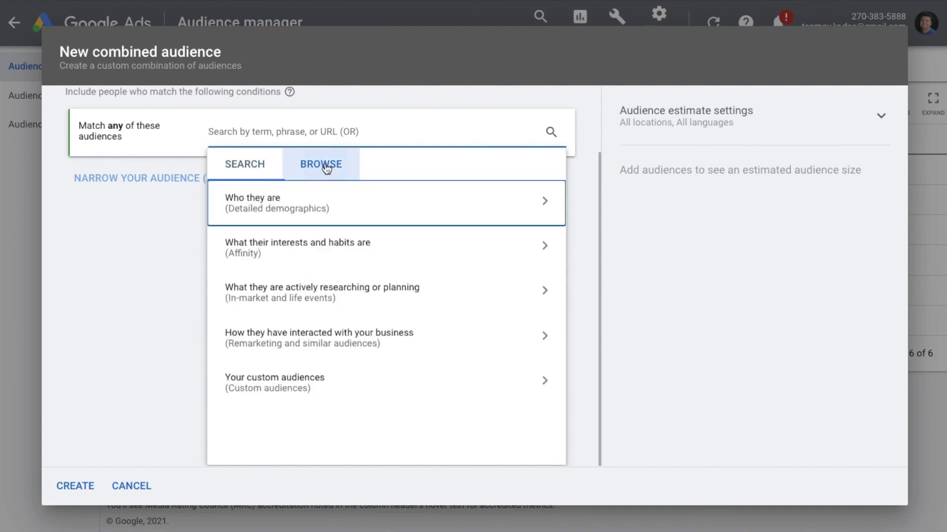
left_click(343, 267)
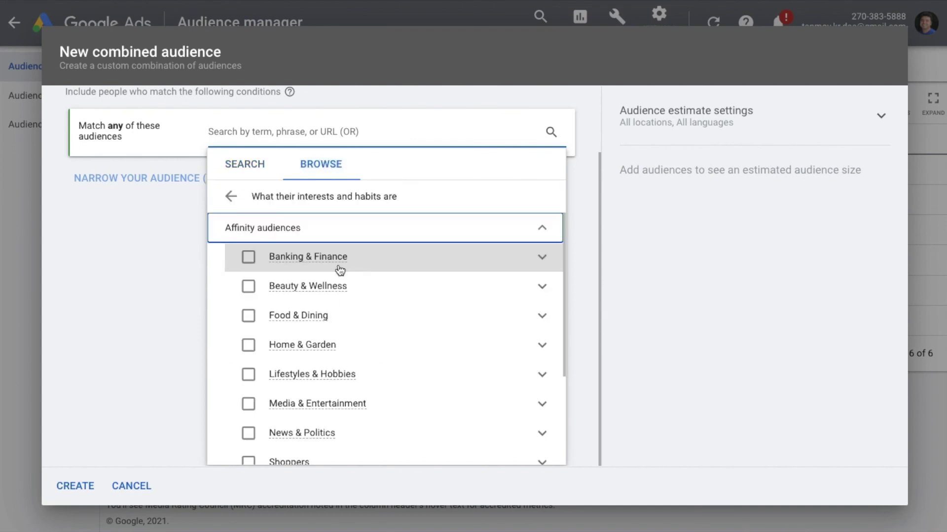
left_click(249, 288)
left_click(249, 389)
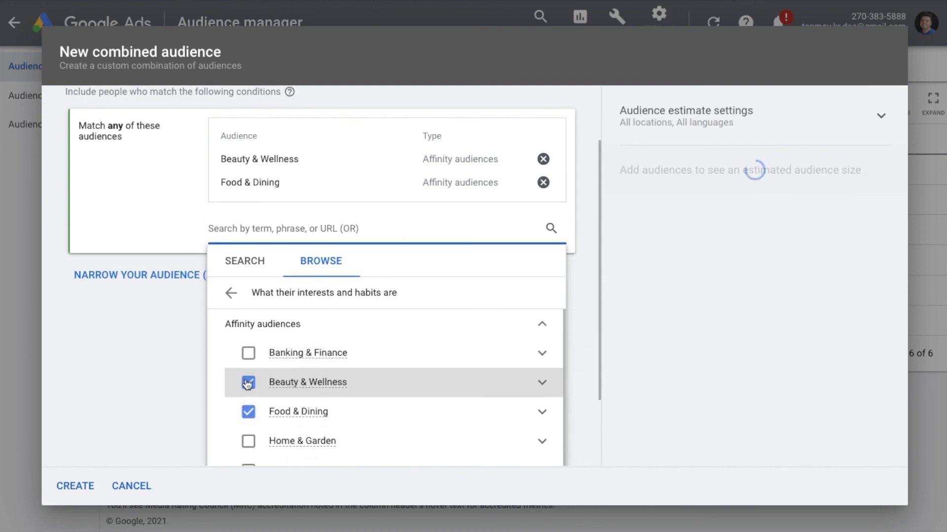
Narrow the combined audience with an AND condition matching the in-market audiences Autos & Vehicles or Baby & Children's Products.
left_click(232, 293)
left_click(151, 312)
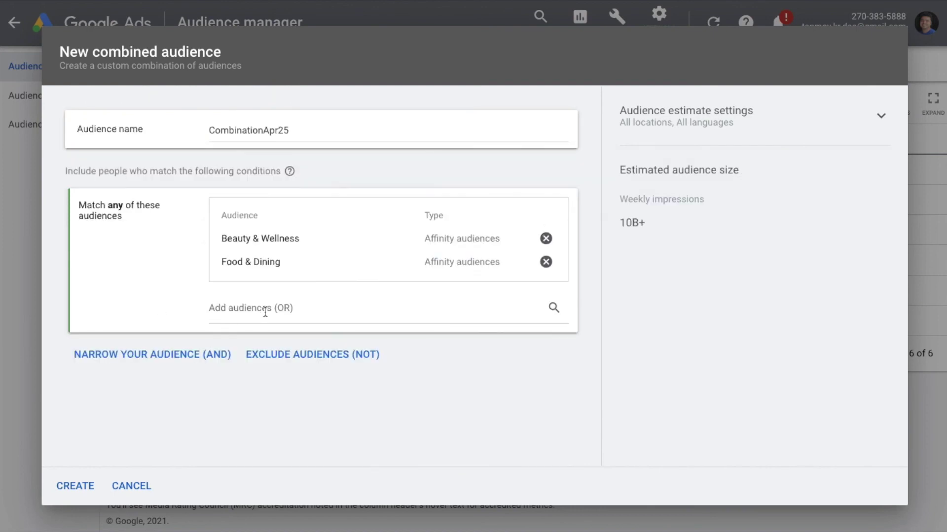
left_click(164, 358)
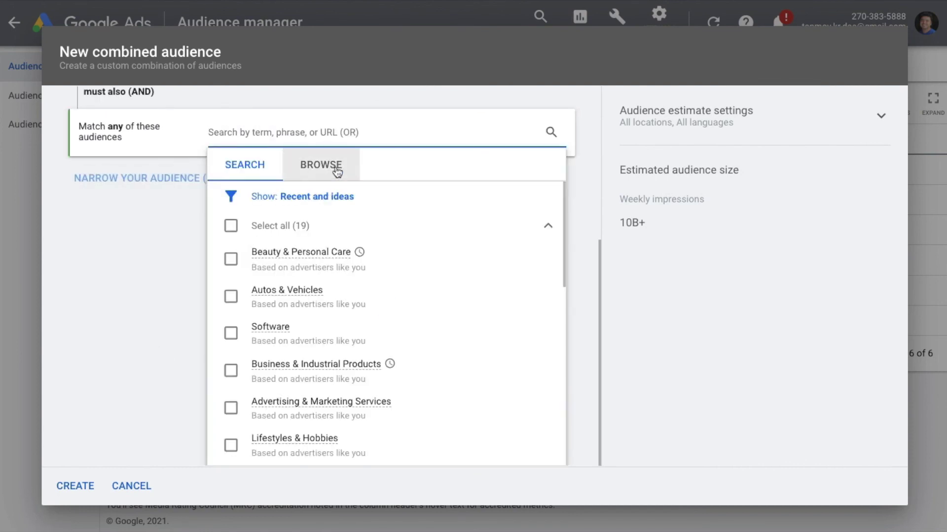
left_click(337, 170)
left_click(305, 292)
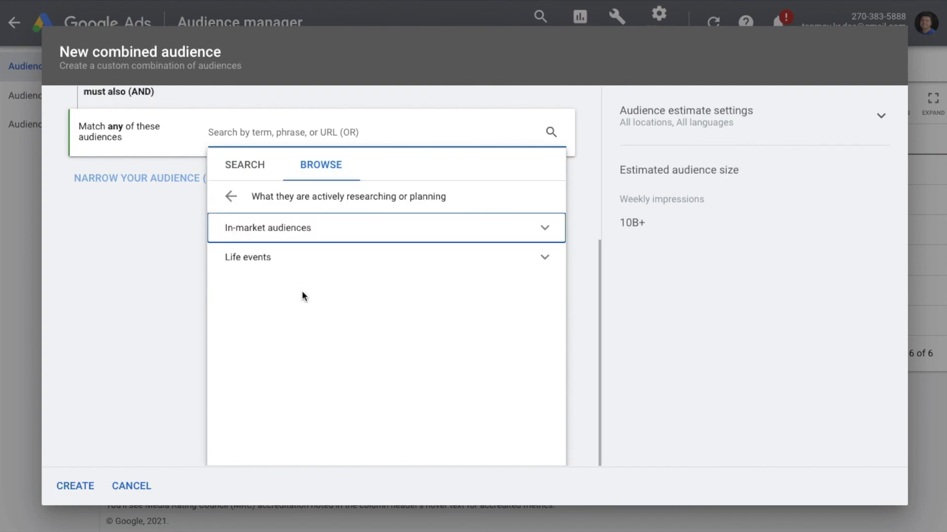
left_click(283, 228)
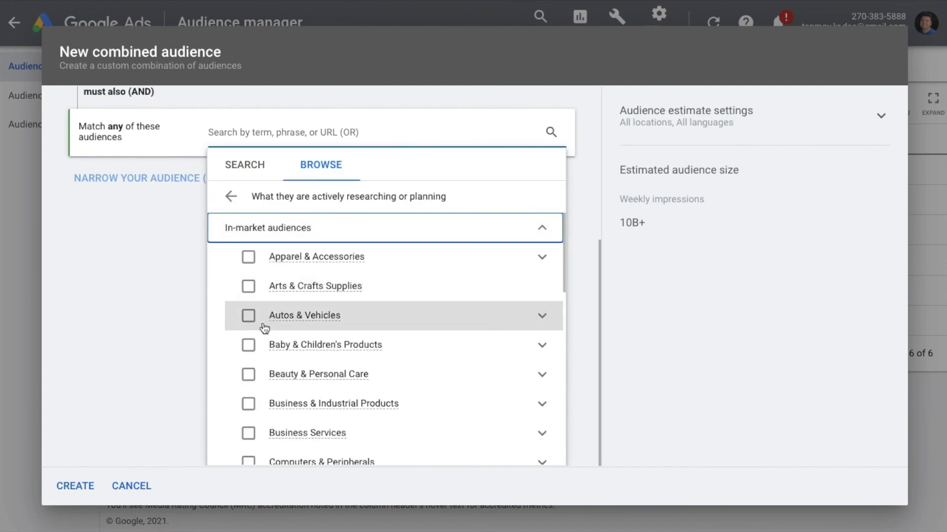
left_click(248, 316)
left_click(249, 418)
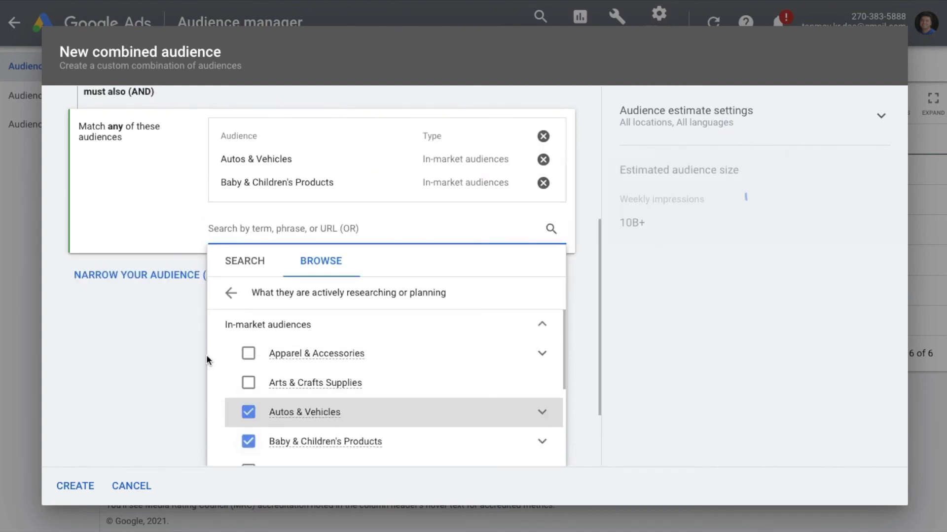
left_click(229, 292)
left_click(123, 324)
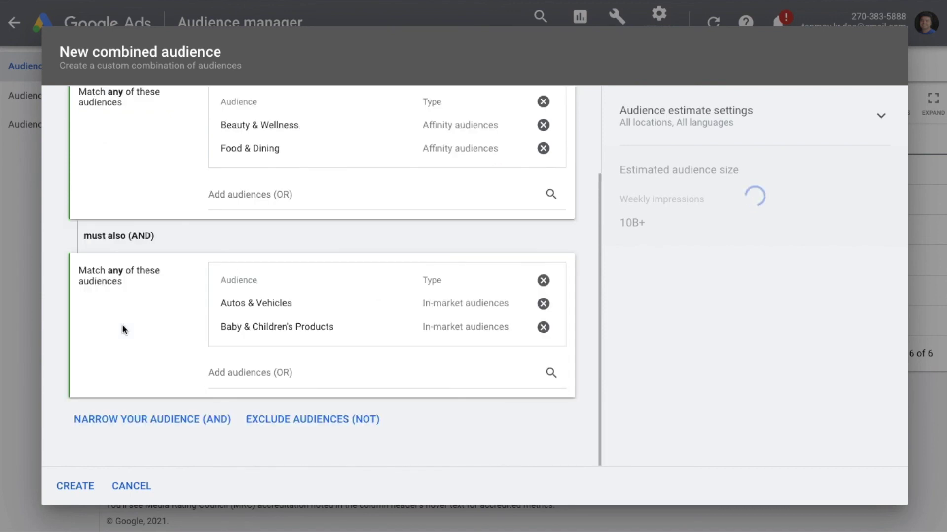
Narrow the combined audience further with another AND condition for the life event College Graduation.
left_click(147, 418)
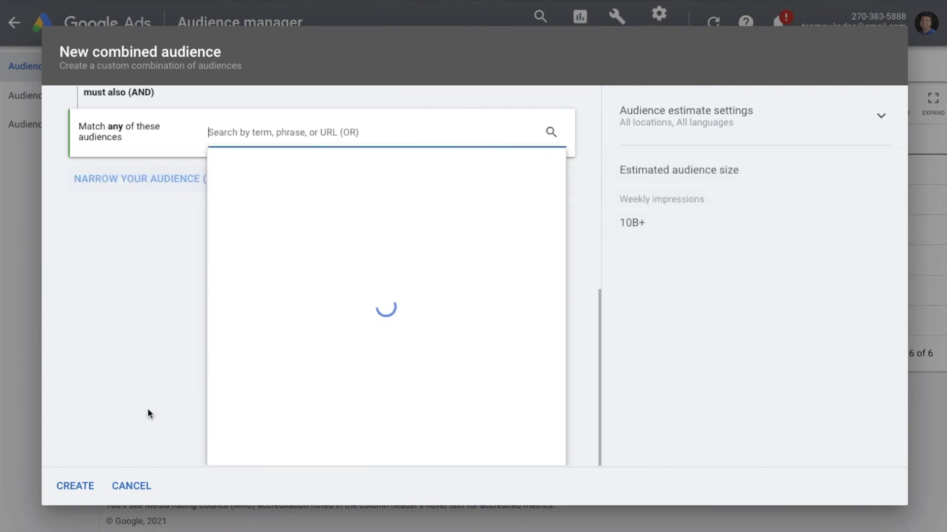
left_click(321, 168)
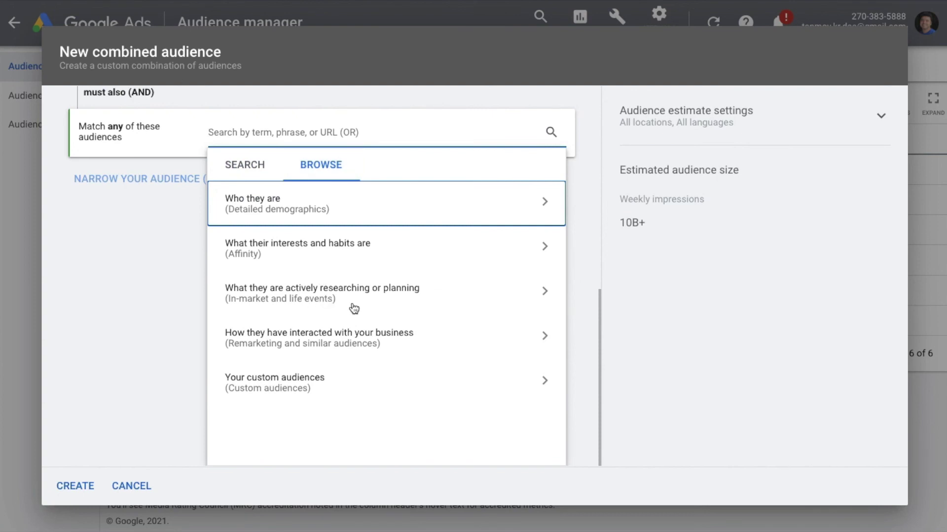
left_click(348, 297)
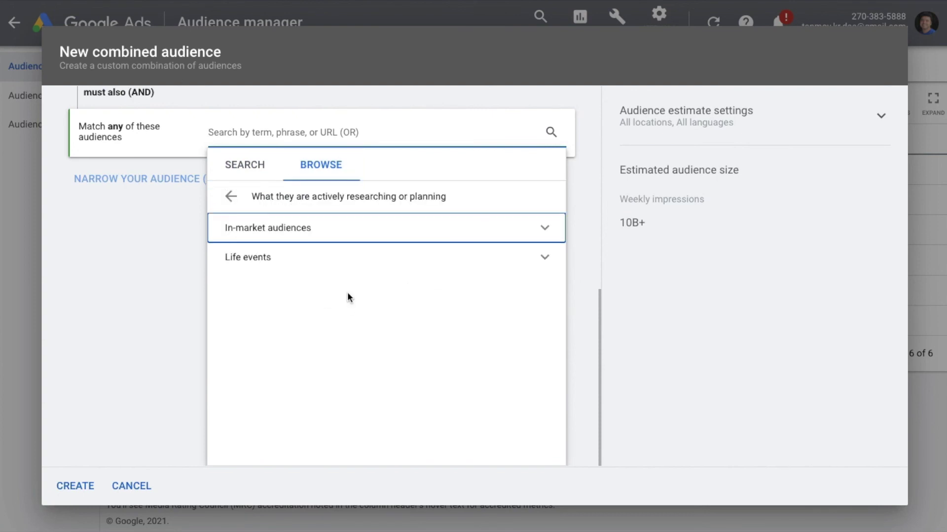
left_click(321, 268)
left_click(248, 316)
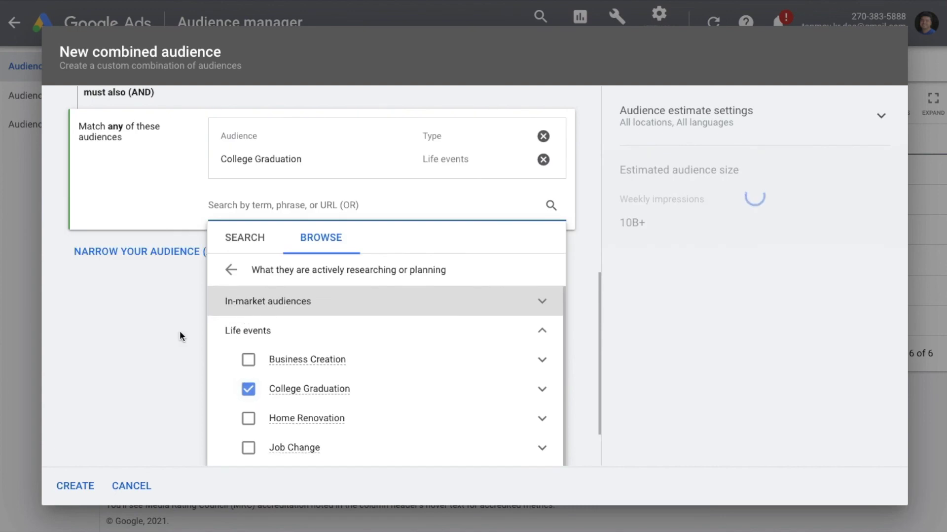
left_click(151, 346)
Create the combined audience after reviewing its conditions, and return to the remarketing audience lists.
scroll(151, 347, "up", 2)
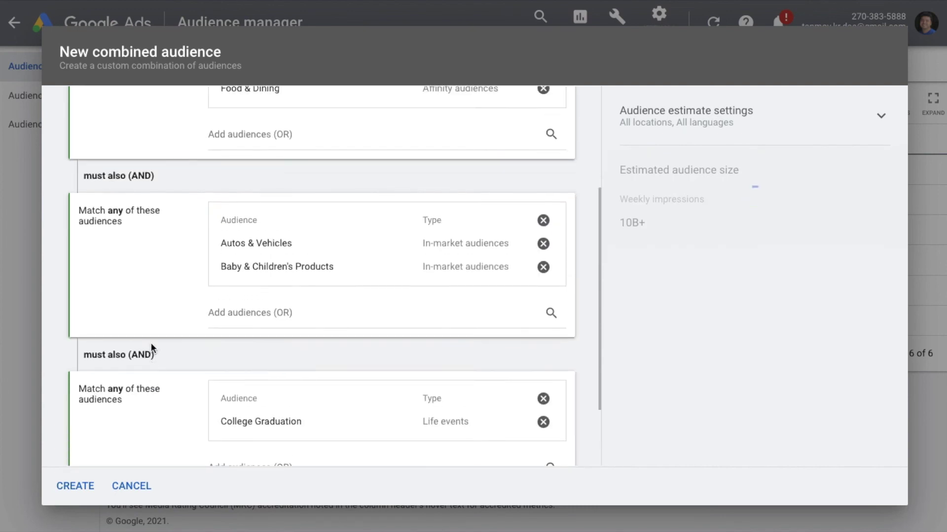
scroll(151, 343, "up", 3)
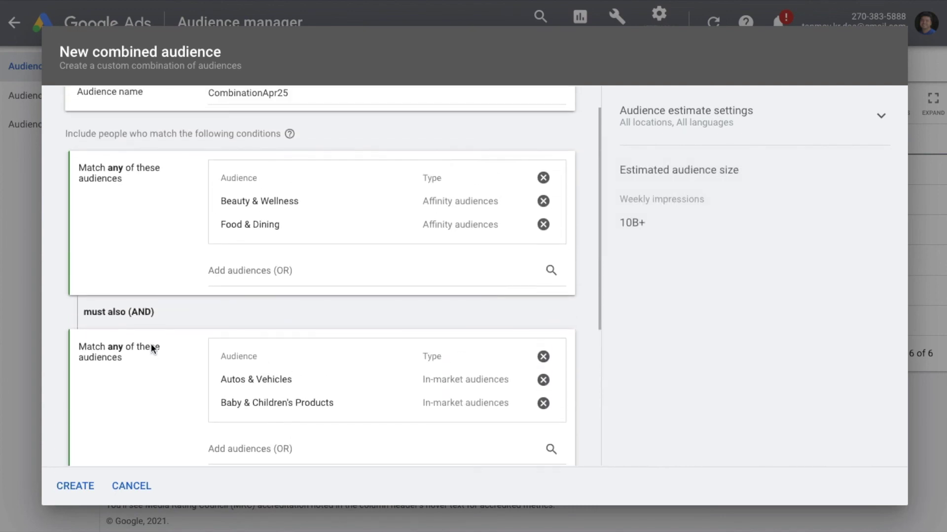
scroll(151, 344, "up", 1)
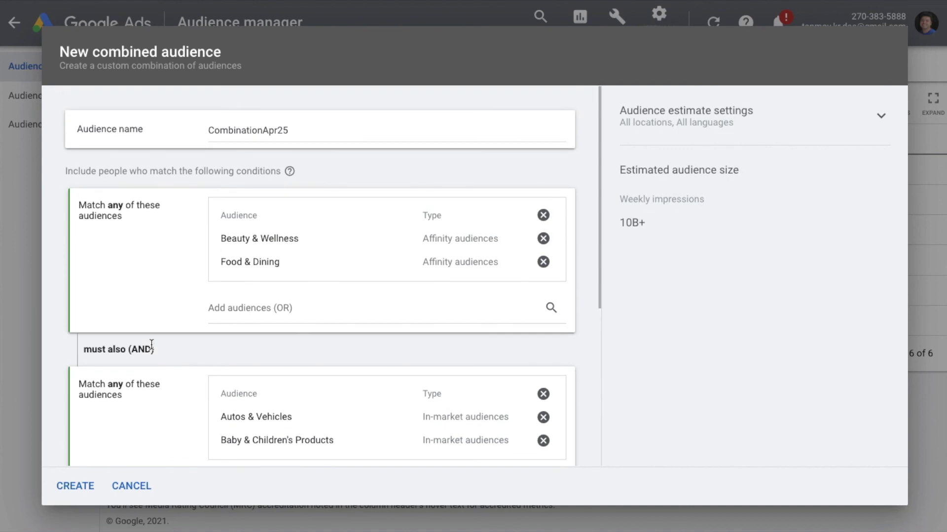
scroll(151, 344, "down", 5)
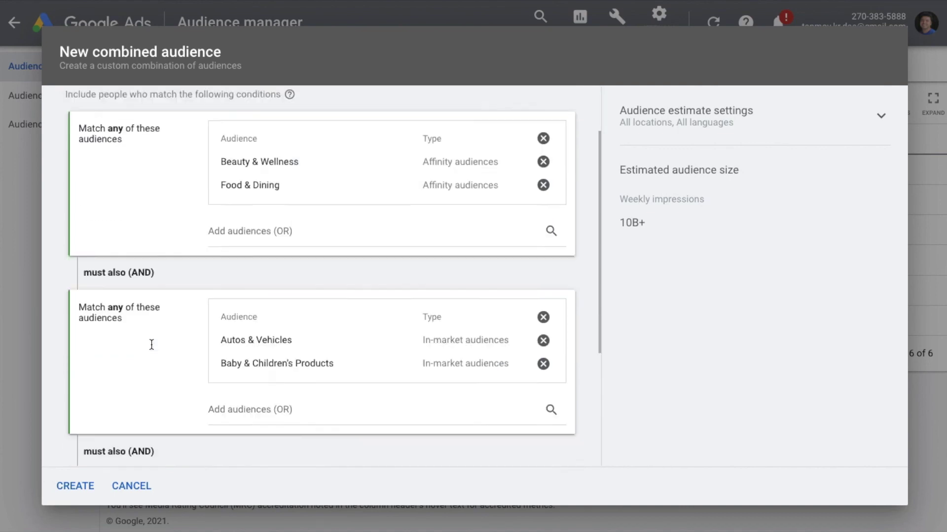
left_click(71, 486)
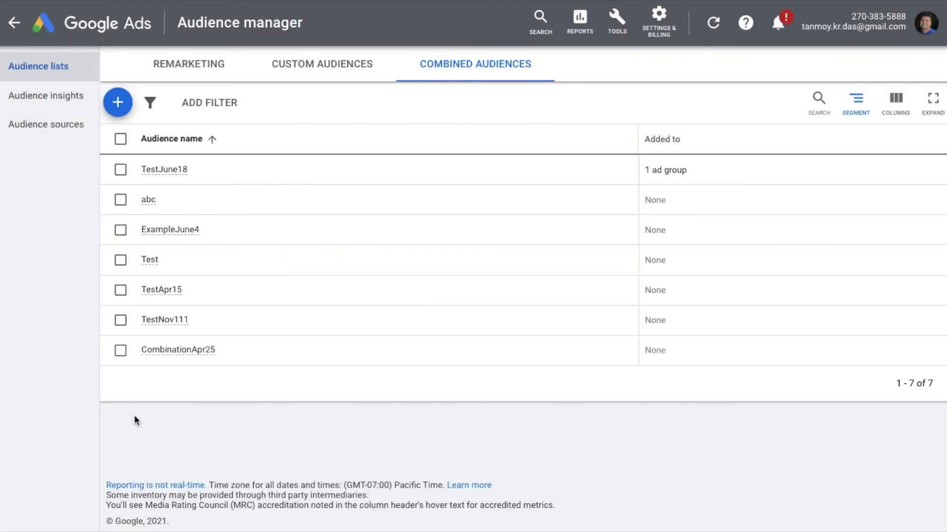
mouse_move(211, 355)
left_click(203, 71)
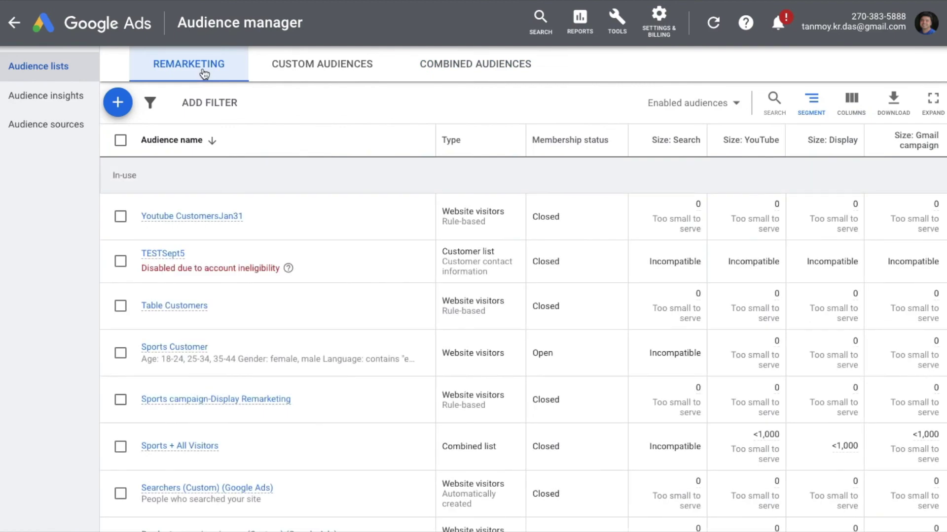